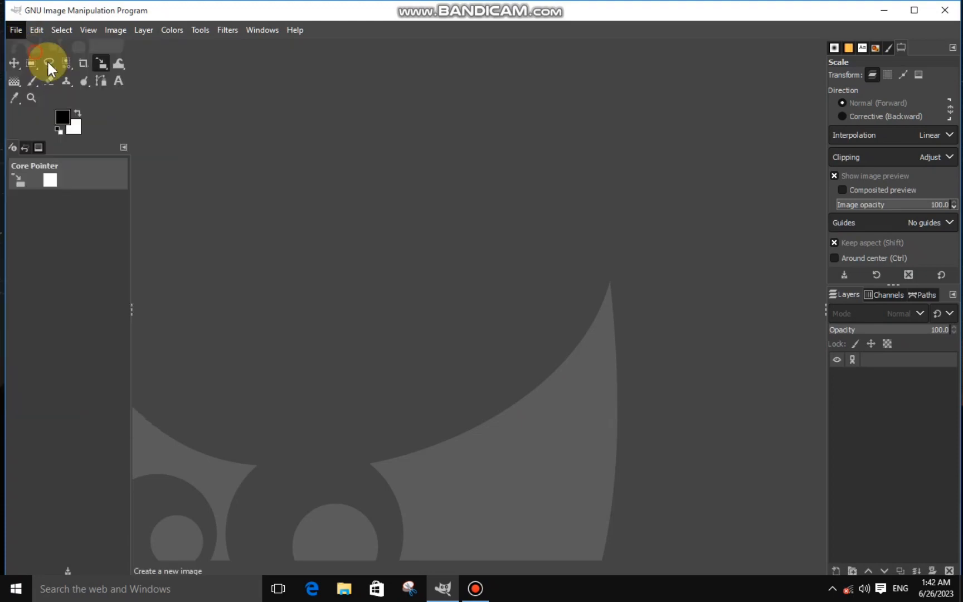
# Create a new 1920 × 1080 px image and add a transparent layer above the white background
pyautogui.click(304, 213)
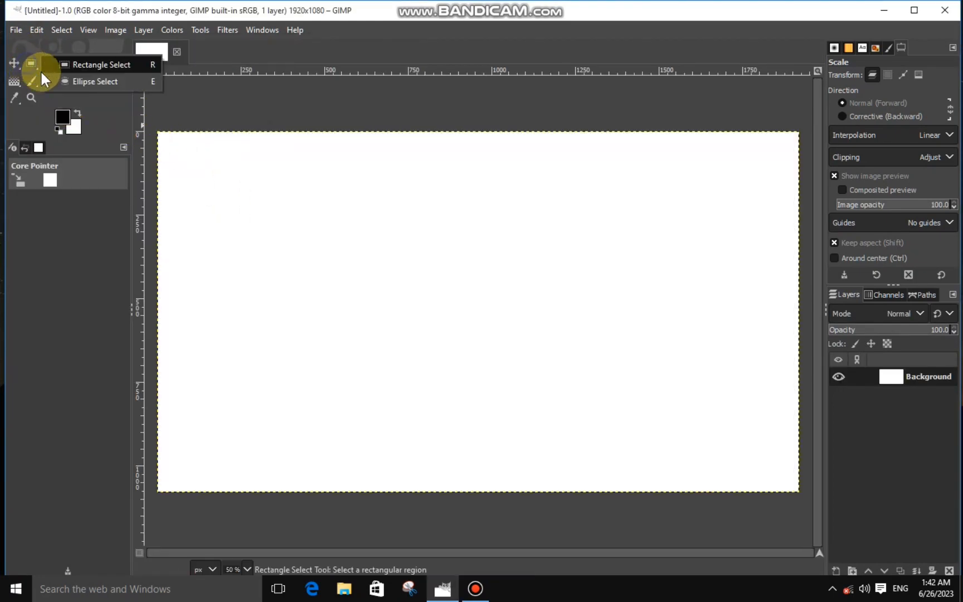
pyautogui.click(72, 79)
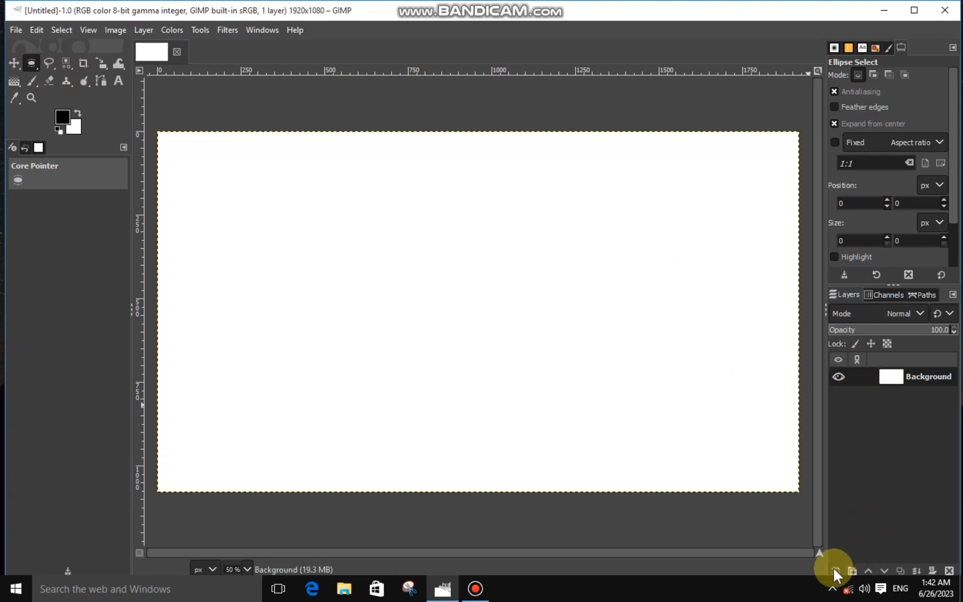
pyautogui.click(834, 571)
pyautogui.click(858, 557)
# Select a near-circular ellipse of about 572 × 568 px near the canvas centre and fill it with the black foreground colour
pyautogui.moveTo(386, 227); pyautogui.dragTo(455, 285)
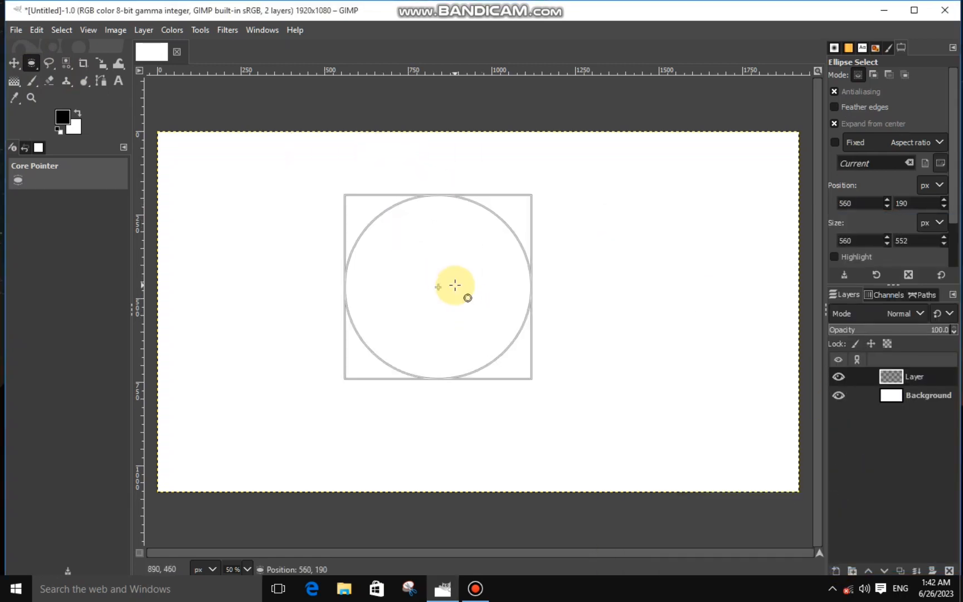
pyautogui.moveTo(512, 366); pyautogui.dragTo(518, 372)
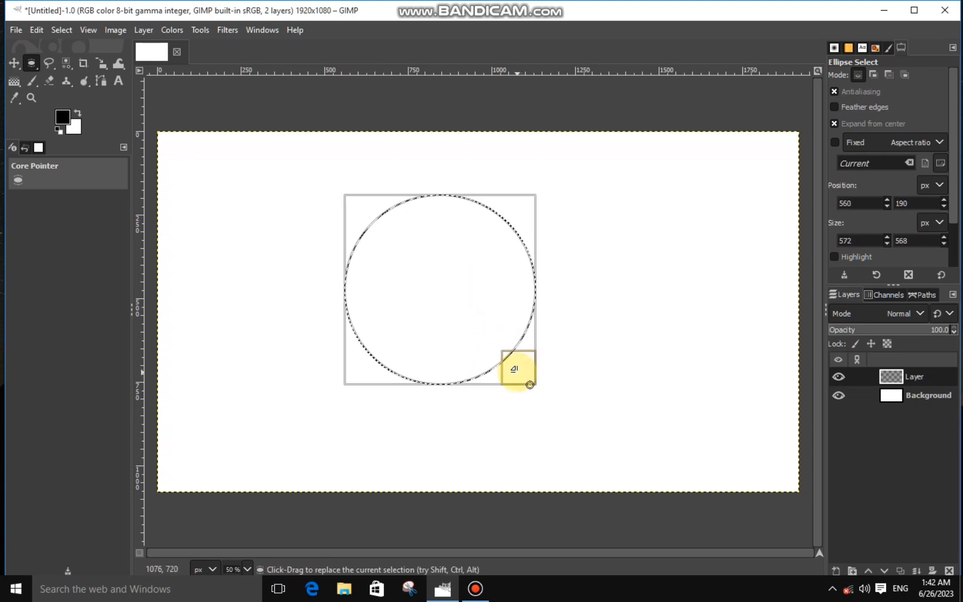
pyautogui.moveTo(439, 281); pyautogui.dragTo(447, 295)
pyautogui.rightClick(460, 300)
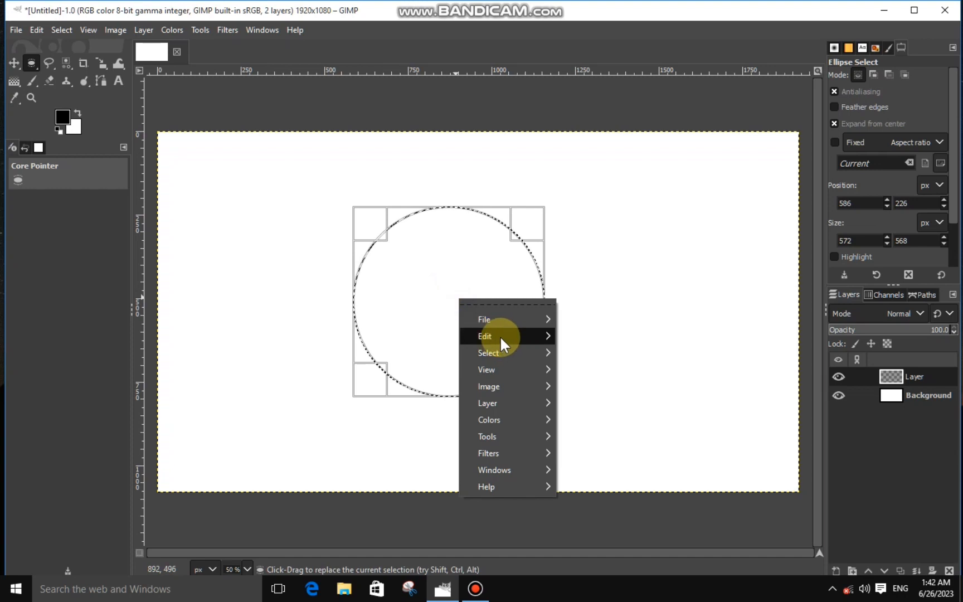
pyautogui.moveTo(501, 341)
pyautogui.click(602, 398)
# Shrink the elliptical selection around its centre to about 488 × 476 px, cut the disc's interior to leave a ring, and deselect
pyautogui.moveTo(527, 380); pyautogui.dragTo(512, 366)
pyautogui.rightClick(466, 331)
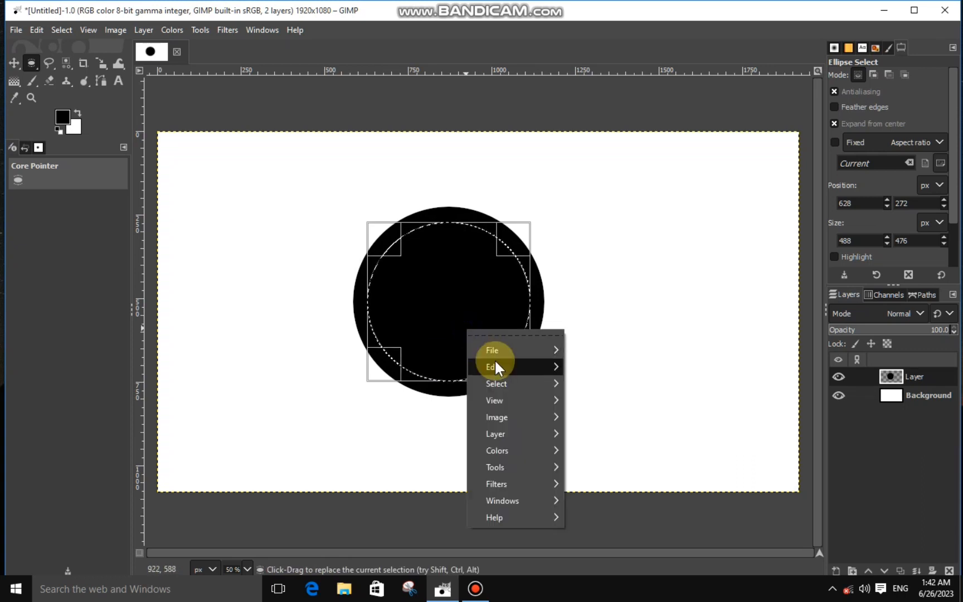
pyautogui.moveTo(493, 367)
pyautogui.click(587, 220)
pyautogui.click(354, 274)
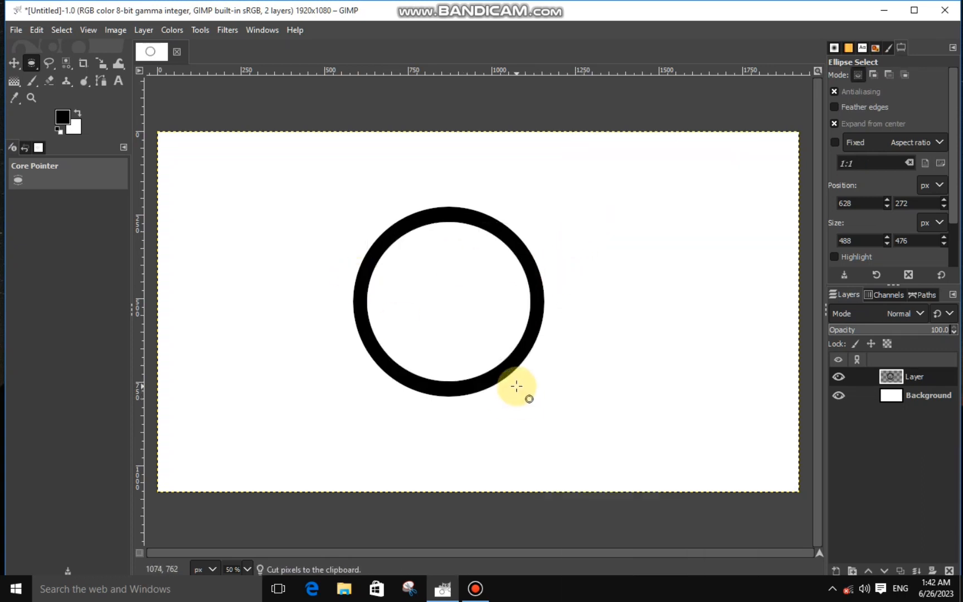
# On a new layer, fill a horizontal rectangle of about 280 × 47 px across the ring's left edge with the foreground colour
pyautogui.click(839, 569)
pyautogui.press('Return')
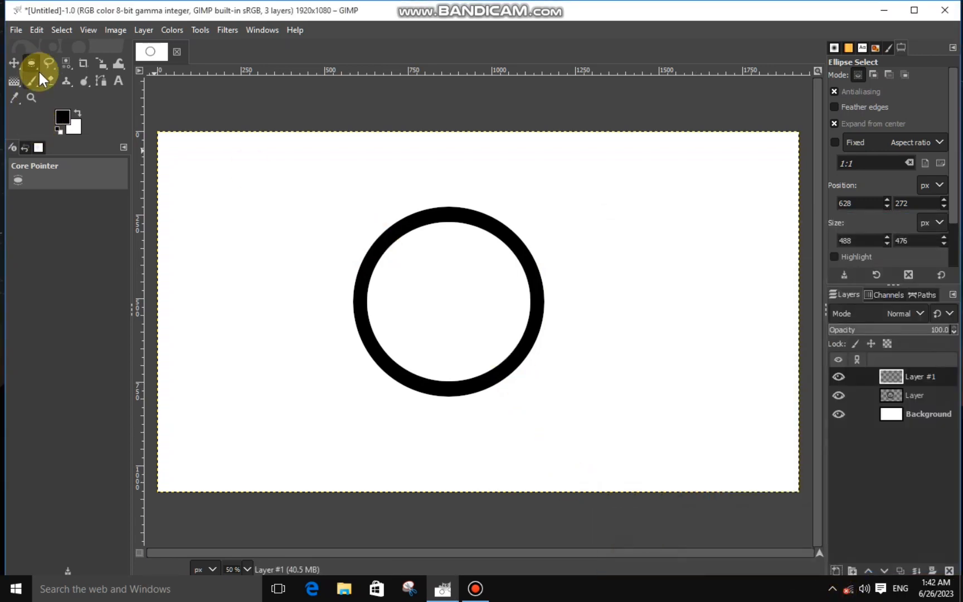
pyautogui.moveTo(29, 64); pyautogui.dragTo(67, 62)
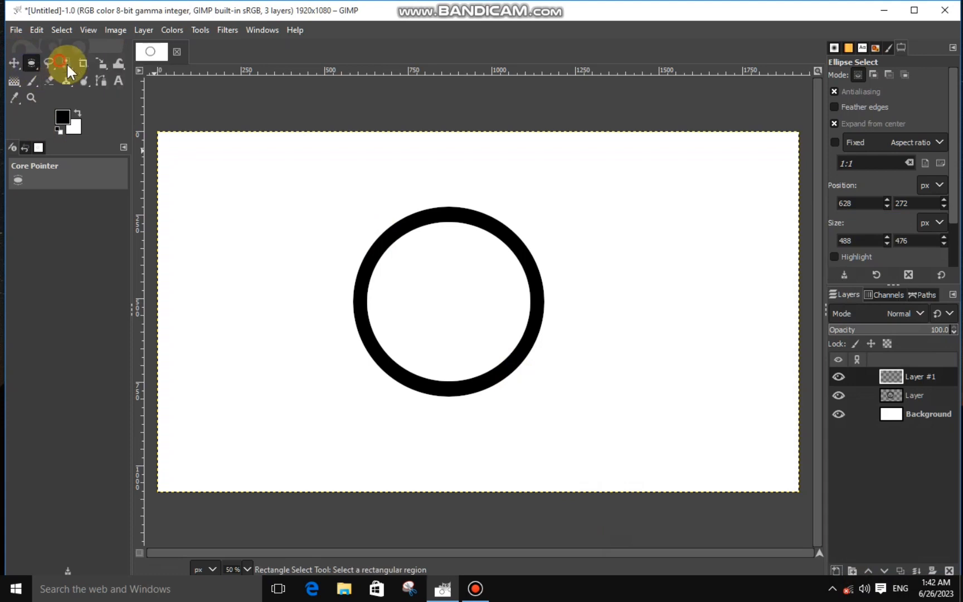
pyautogui.moveTo(306, 278); pyautogui.dragTo(367, 294)
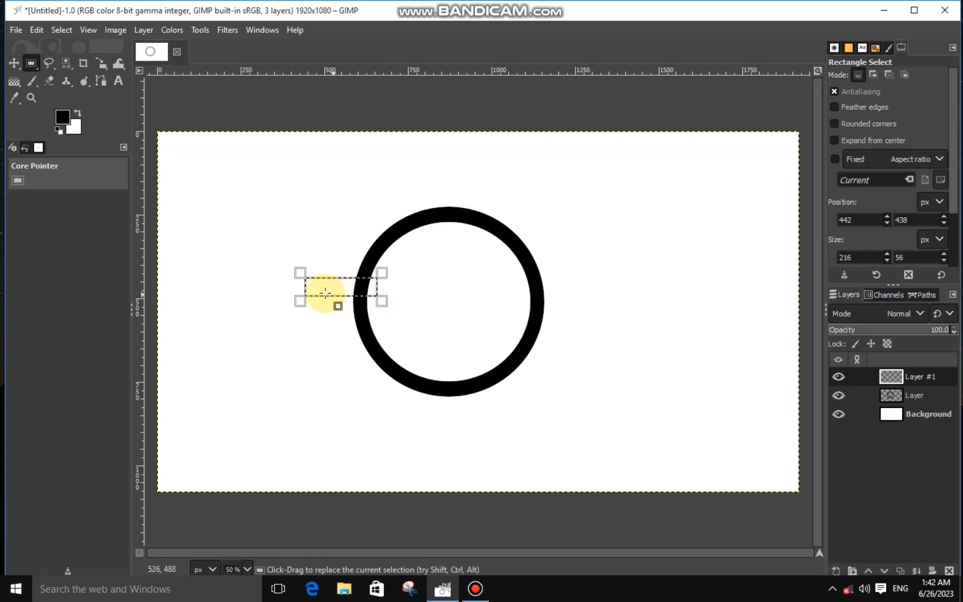
pyautogui.moveTo(301, 290); pyautogui.dragTo(290, 289)
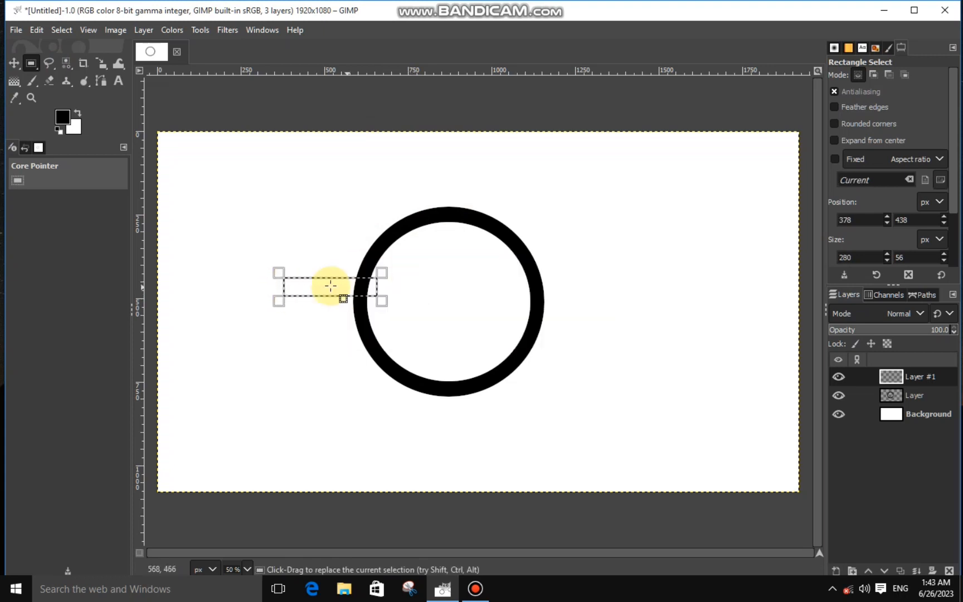
pyautogui.press('+')
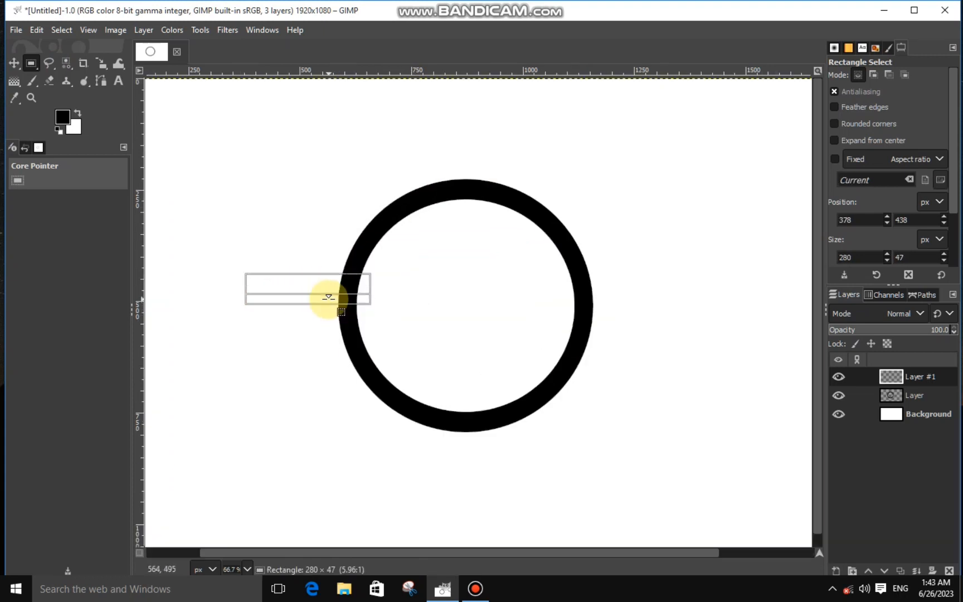
pyautogui.rightClick(334, 289)
pyautogui.moveTo(399, 328)
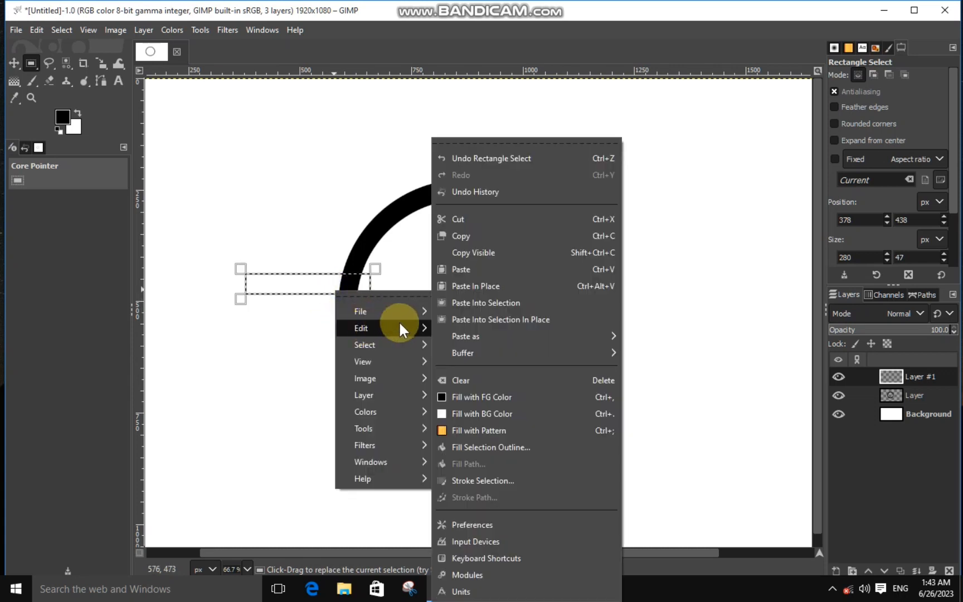
pyautogui.click(460, 397)
# Shift the rectangular selection just below the first bar and fill it with the foreground colour as a second bar
pyautogui.moveTo(304, 286); pyautogui.dragTo(303, 315)
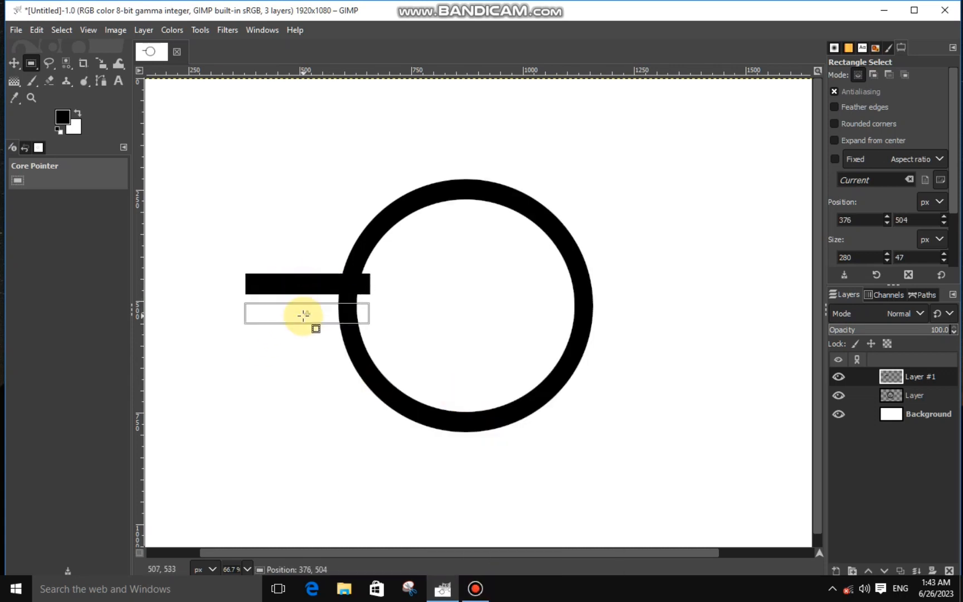
pyautogui.rightClick(306, 325)
pyautogui.moveTo(328, 355)
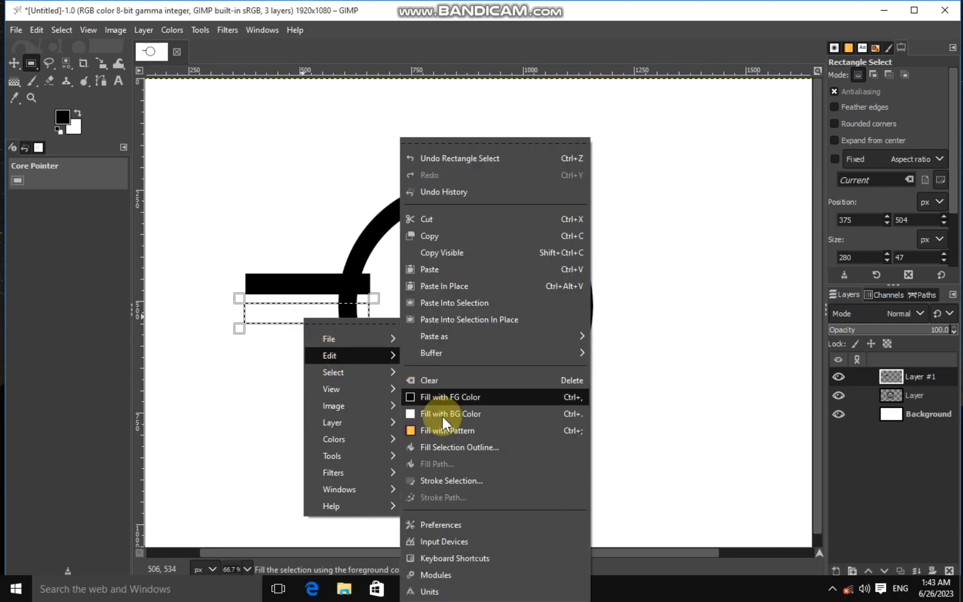
pyautogui.click(440, 394)
# Fill a third bar of the same size below the second with the foreground colour, and clear the selection
pyautogui.moveTo(322, 323); pyautogui.dragTo(323, 346)
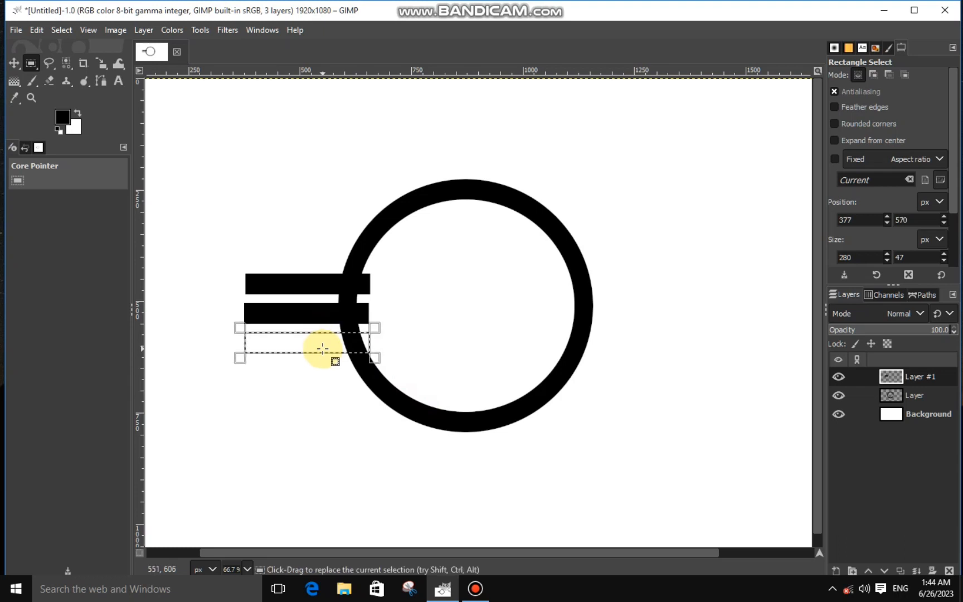
pyautogui.rightClick(322, 349)
pyautogui.moveTo(348, 387)
pyautogui.click(441, 396)
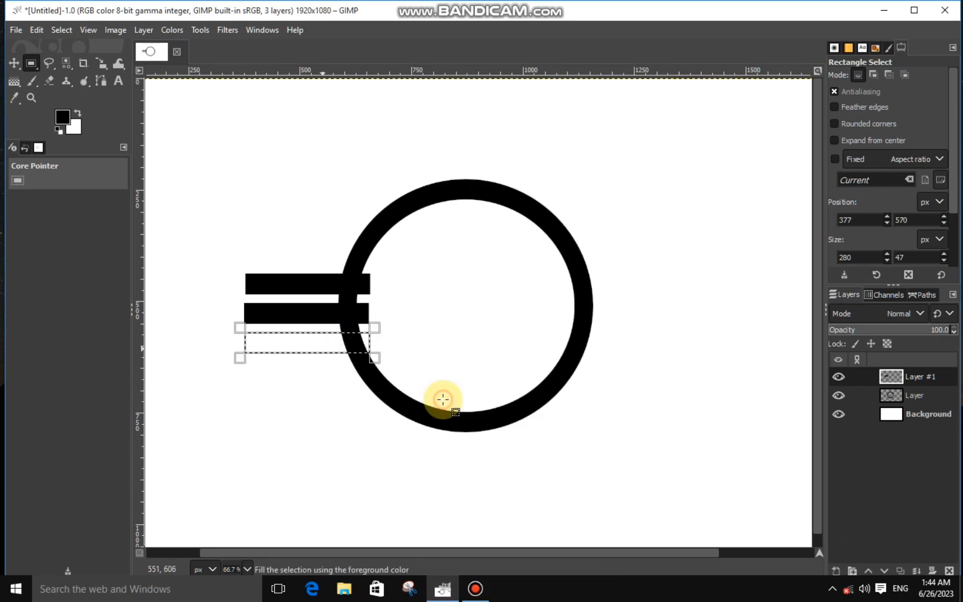
pyautogui.click(411, 386)
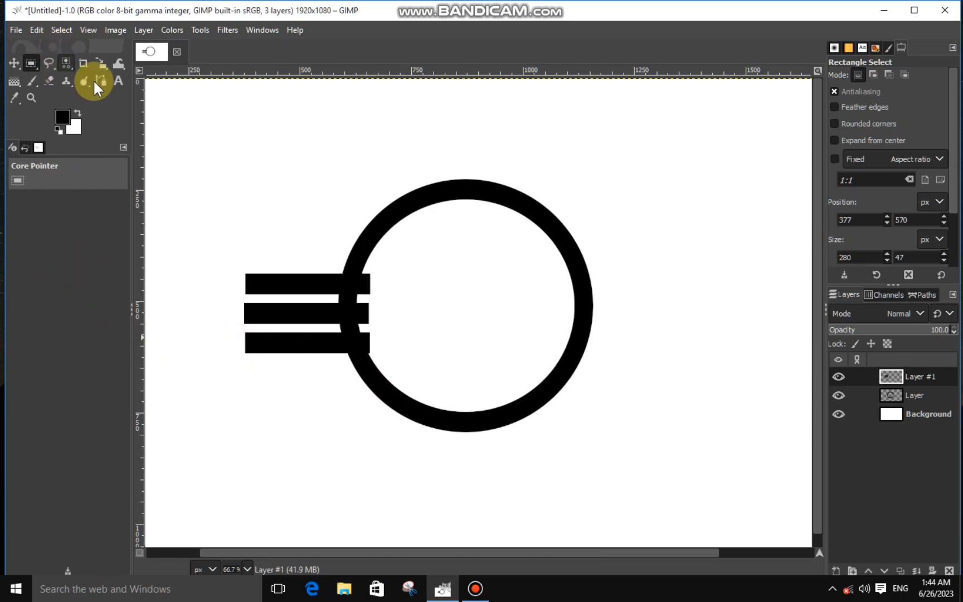
# Outline the outer left ends of the three bars with a slanted Free Select polygon and cut them off into a wing shape
pyautogui.click(49, 63)
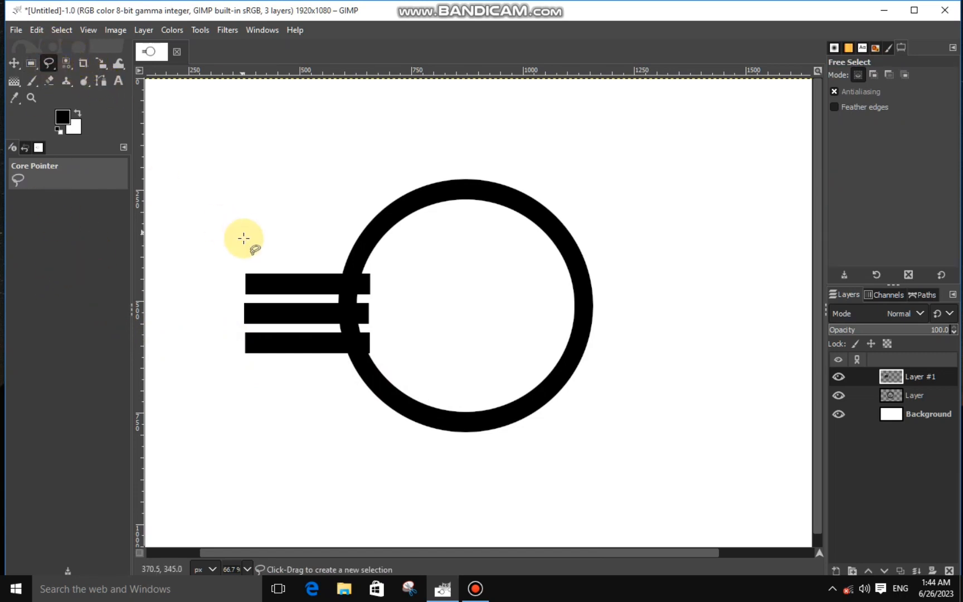
pyautogui.click(235, 259)
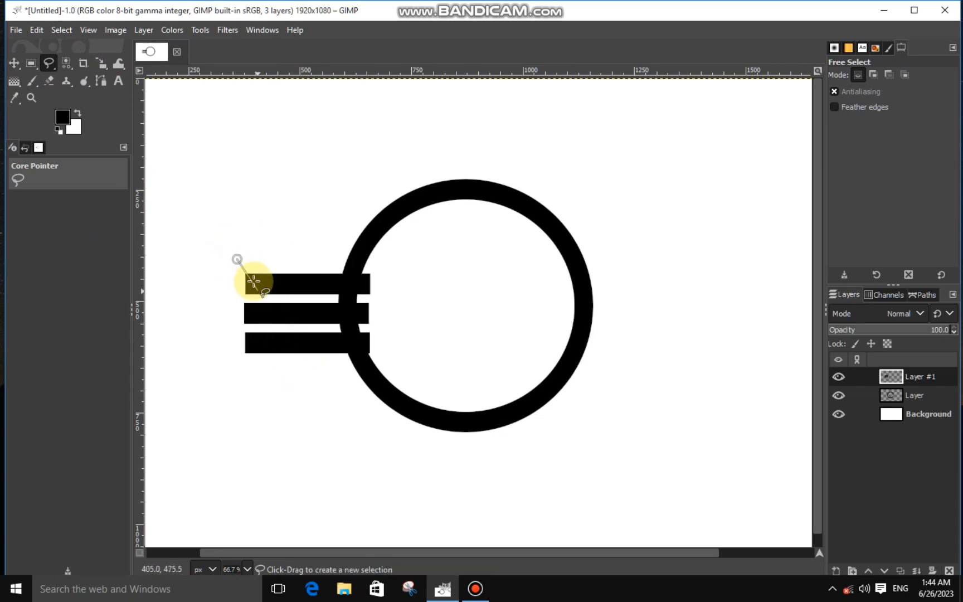
pyautogui.click(259, 257)
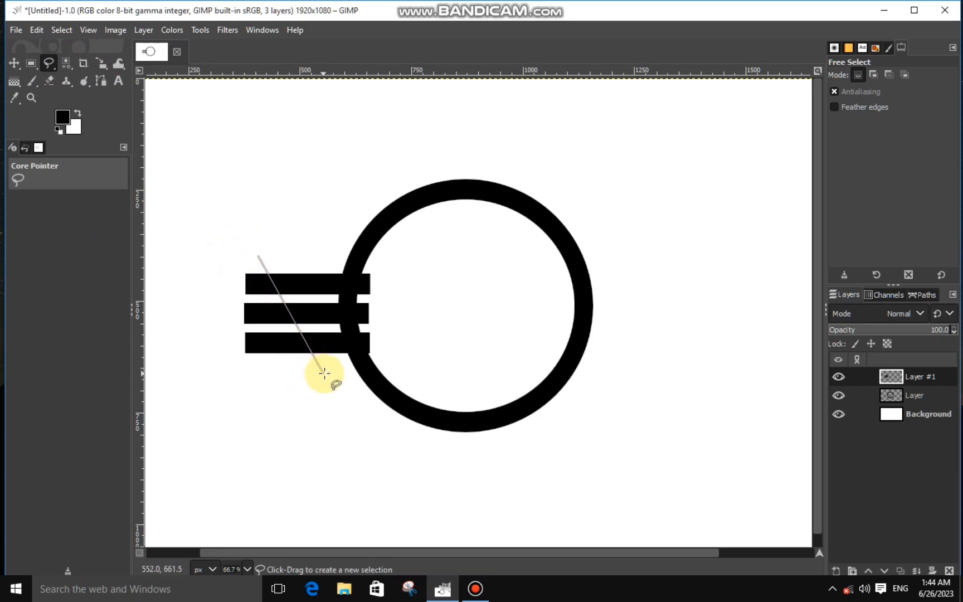
pyautogui.click(326, 374)
pyautogui.click(208, 369)
pyautogui.click(242, 242)
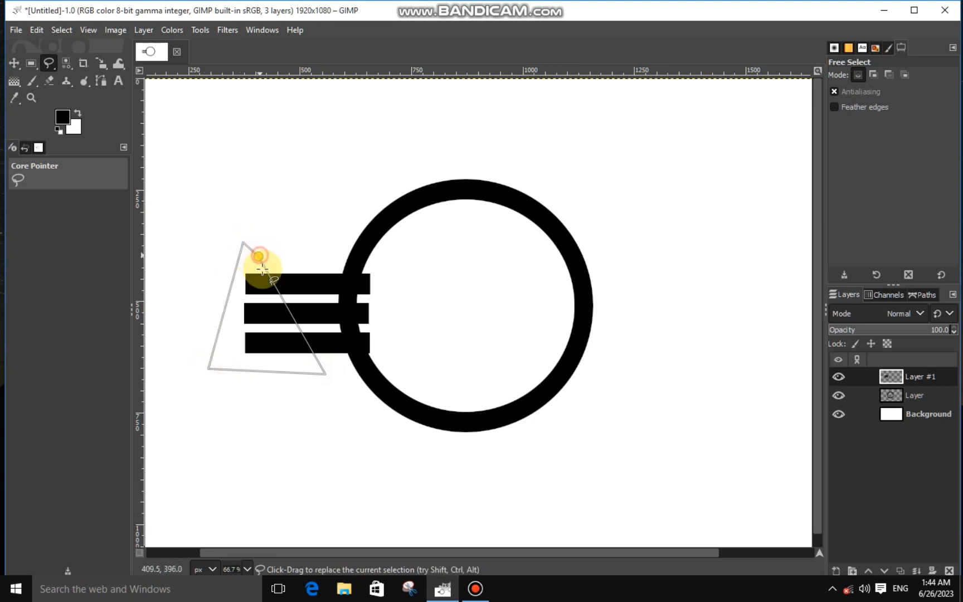
pyautogui.press('Return')
pyautogui.rightClick(285, 310)
pyautogui.moveTo(308, 337)
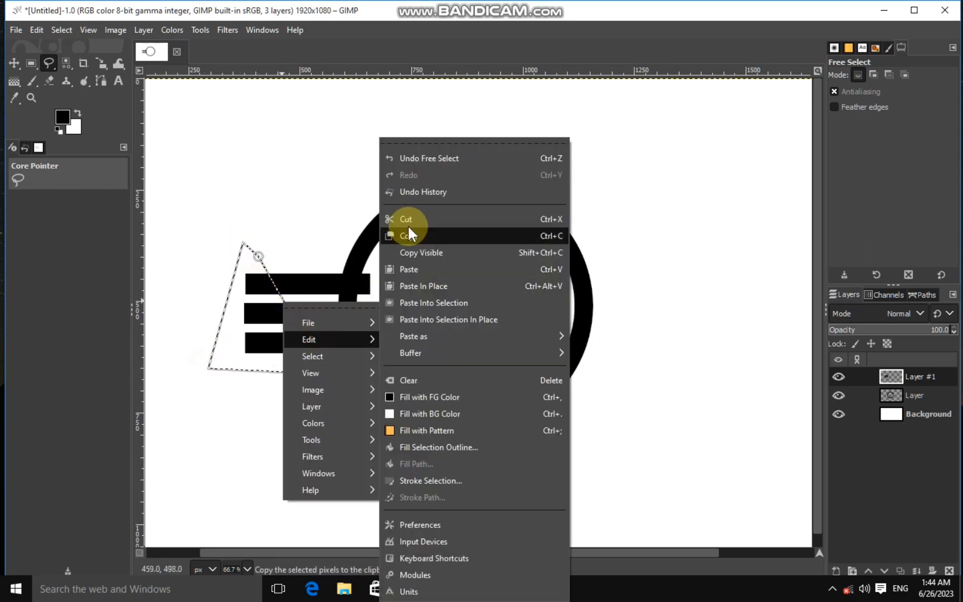
pyautogui.click(407, 223)
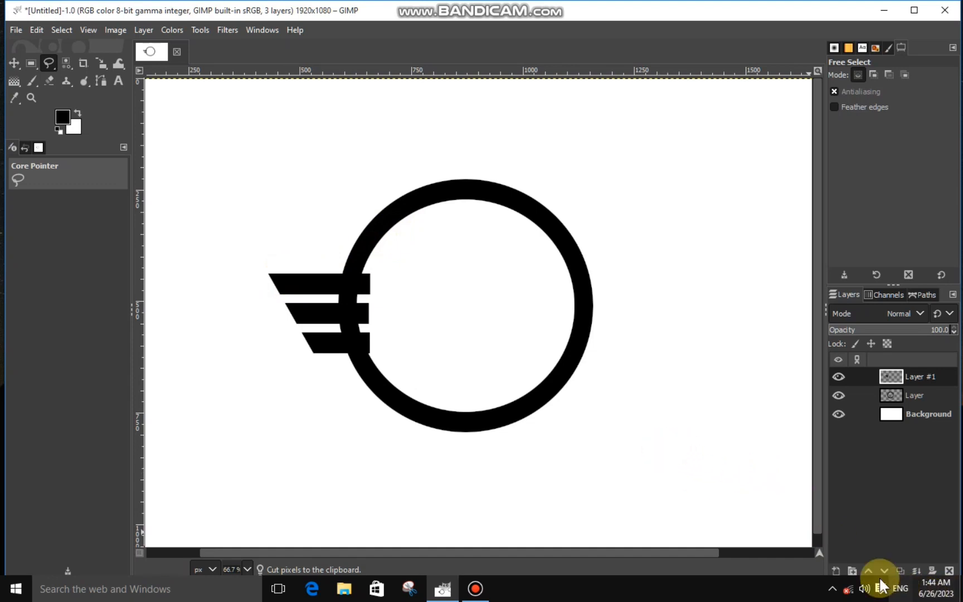
# Select the three trimmed bars by colour, copy them, and paste them as a new layer
pyautogui.click(66, 63)
pyautogui.click(293, 279)
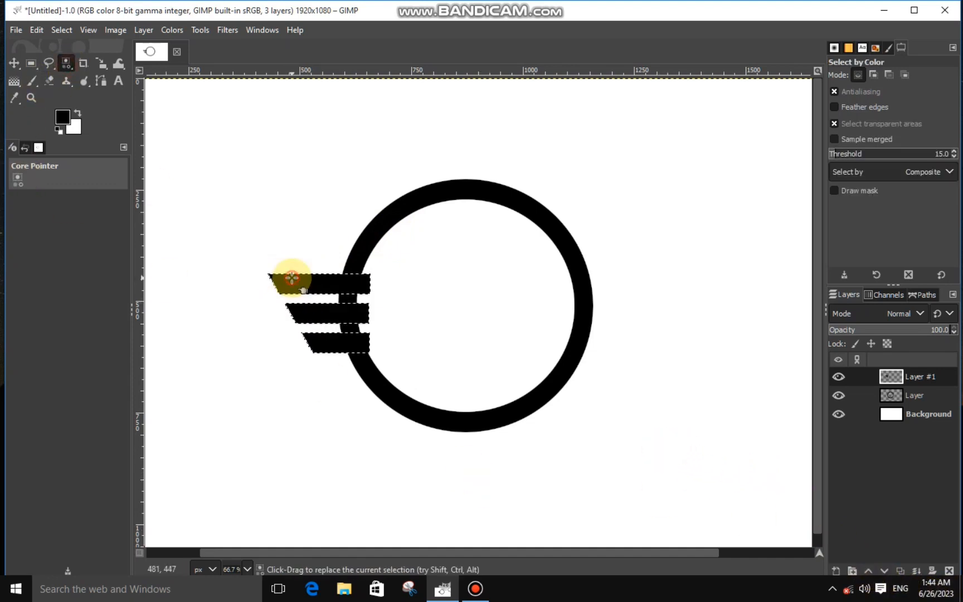
pyautogui.rightClick(303, 295)
pyautogui.moveTo(335, 330)
pyautogui.click(425, 235)
pyautogui.rightClick(382, 295)
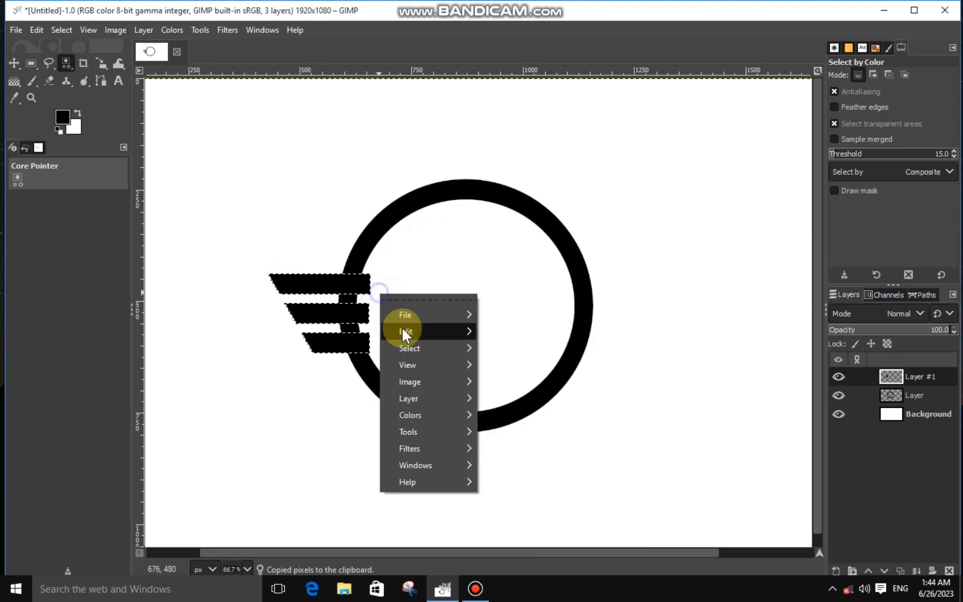
pyautogui.moveTo(401, 329)
pyautogui.click(490, 270)
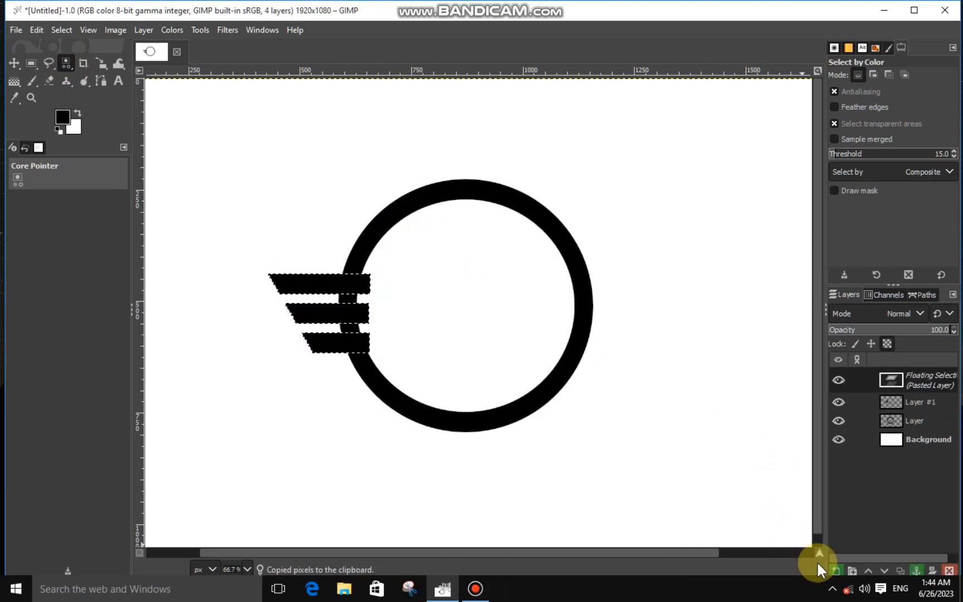
pyautogui.click(834, 570)
# Move the pasted wing into the middle of the ring and flip it horizontally
pyautogui.click(100, 63)
pyautogui.click(335, 306)
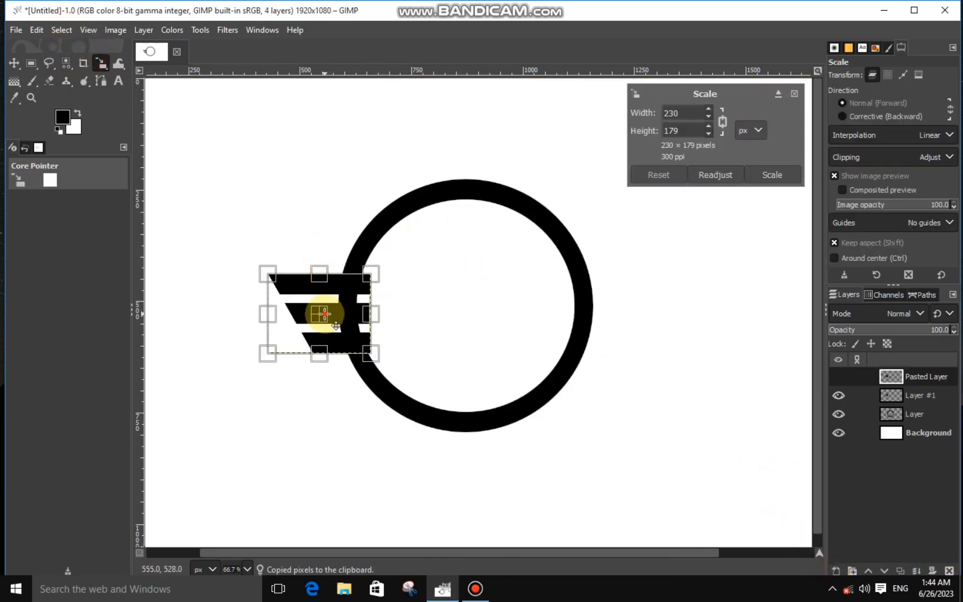
pyautogui.moveTo(325, 314); pyautogui.dragTo(483, 319)
pyautogui.click(772, 175)
pyautogui.click(101, 63)
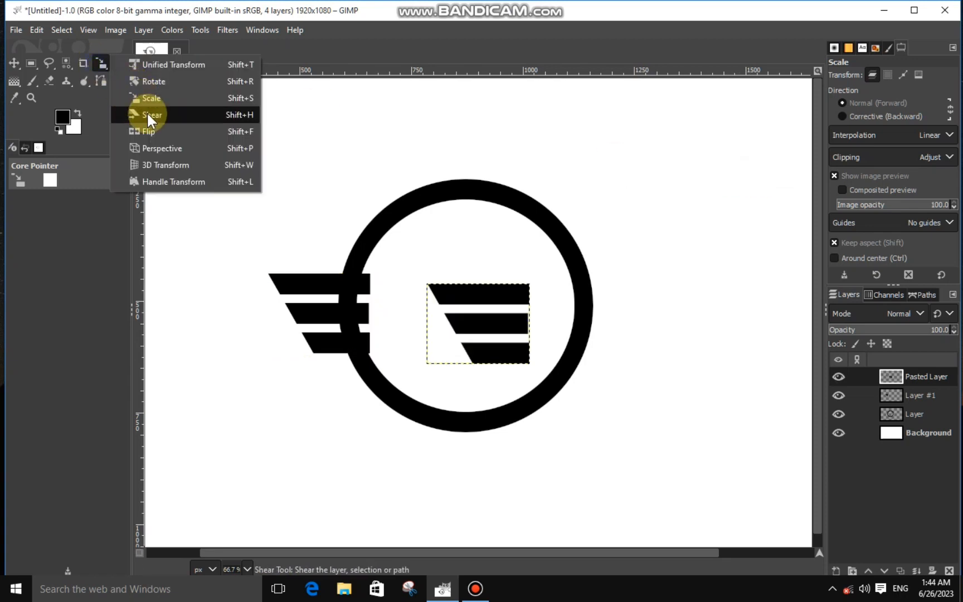
pyautogui.click(149, 131)
pyautogui.click(551, 298)
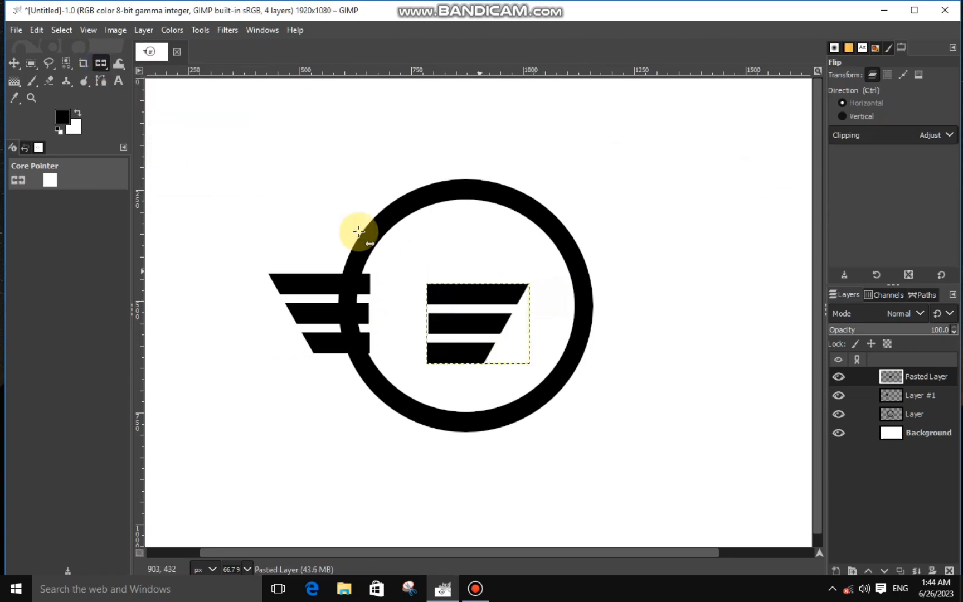
# Move the flipped wing onto the ring's right edge so it mirrors the left wing
pyautogui.click(104, 73)
pyautogui.click(150, 94)
pyautogui.click(531, 291)
pyautogui.moveTo(473, 322); pyautogui.dragTo(623, 329)
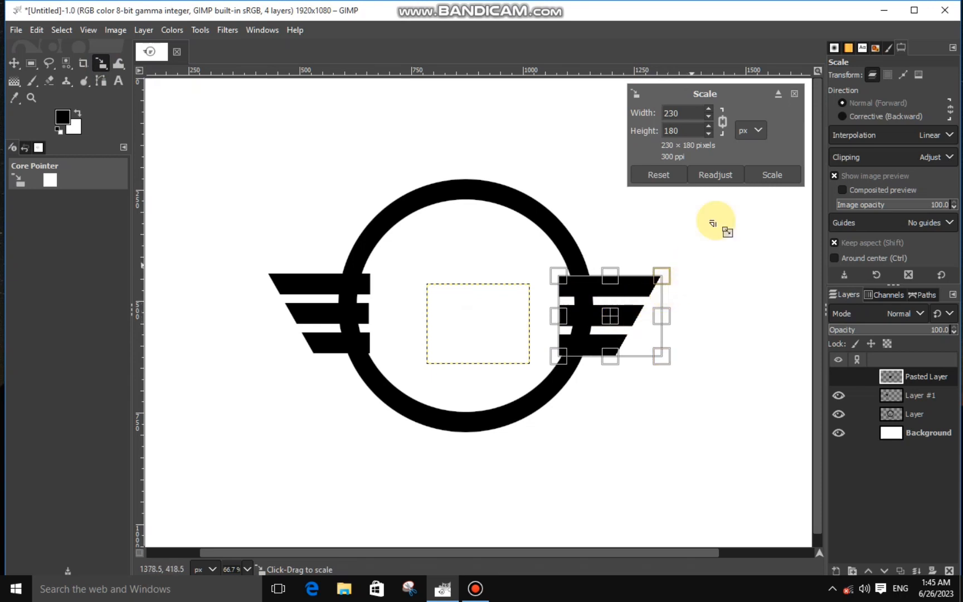
pyautogui.click(772, 174)
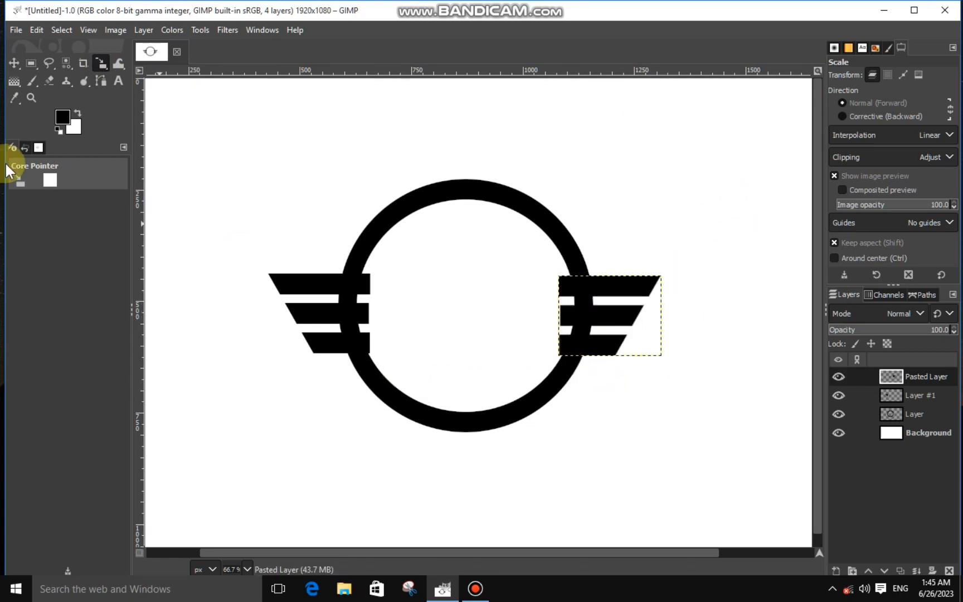
# Check the top edges of both wings for alignment with a temporary rectangular selection of about 699 × 81 px
pyautogui.click(30, 63)
pyautogui.press('1')
pyautogui.moveTo(471, 555); pyautogui.dragTo(510, 555)
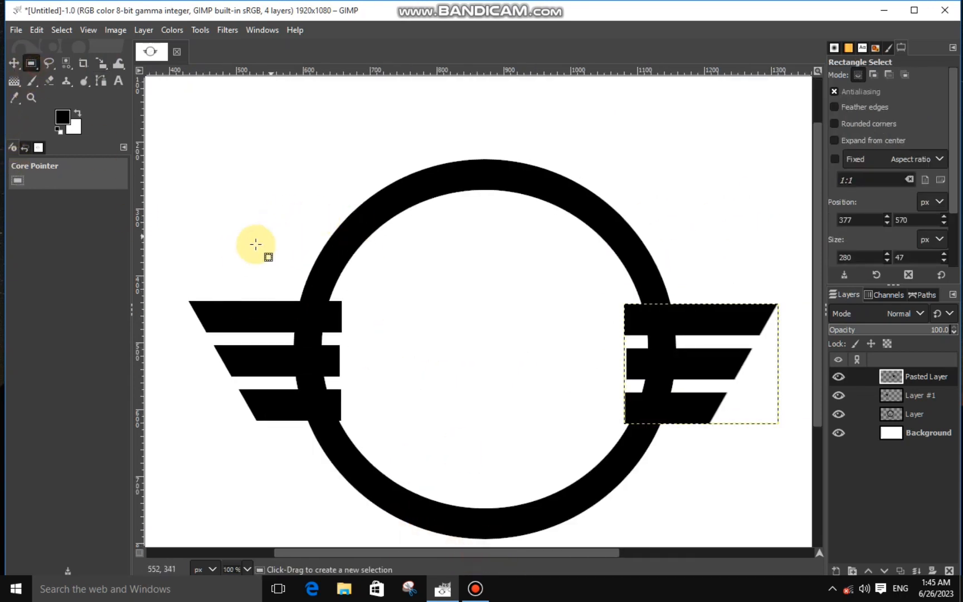
pyautogui.moveTo(254, 248); pyautogui.dragTo(721, 304)
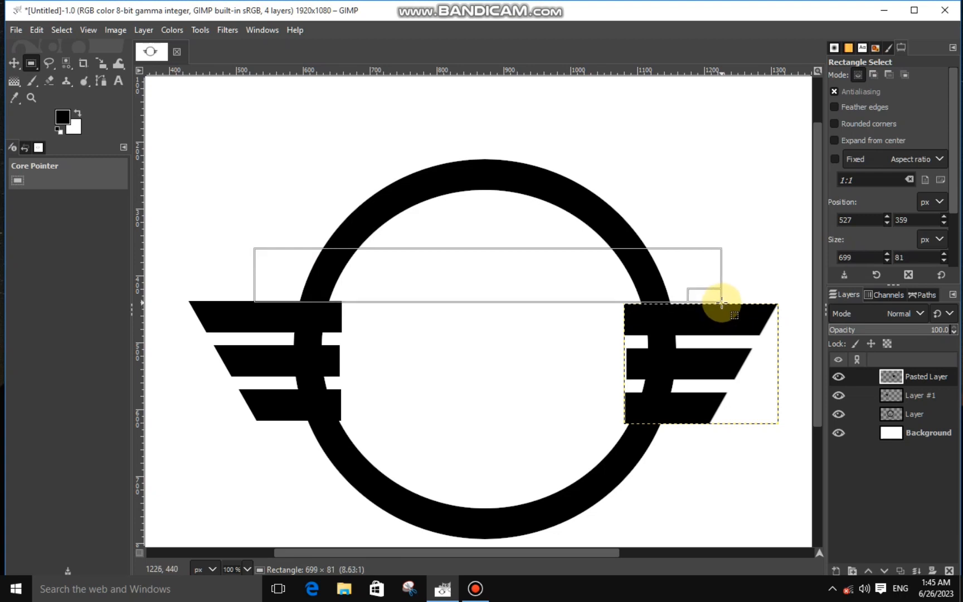
pyautogui.click(627, 310)
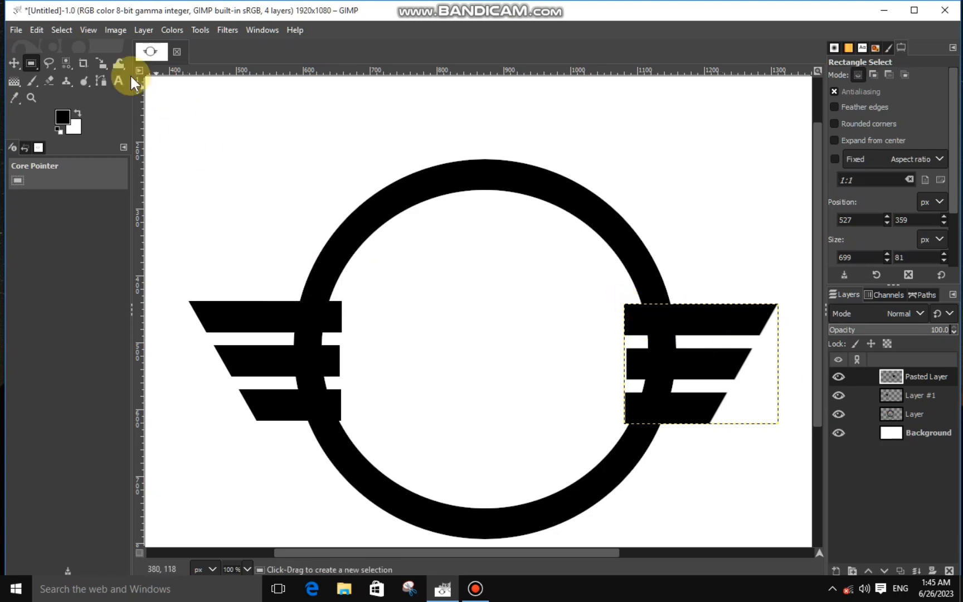
# Nudge the right wing slightly up and to the right using the Scale transform's centre handle, keeping it 231 × 180 px
pyautogui.click(101, 63)
pyautogui.click(628, 337)
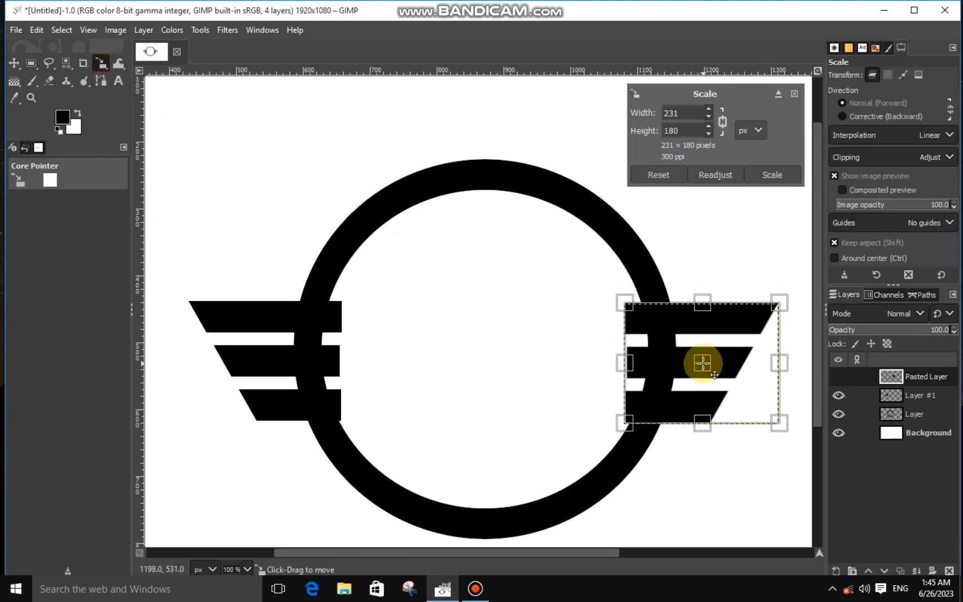
pyautogui.press('Escape')
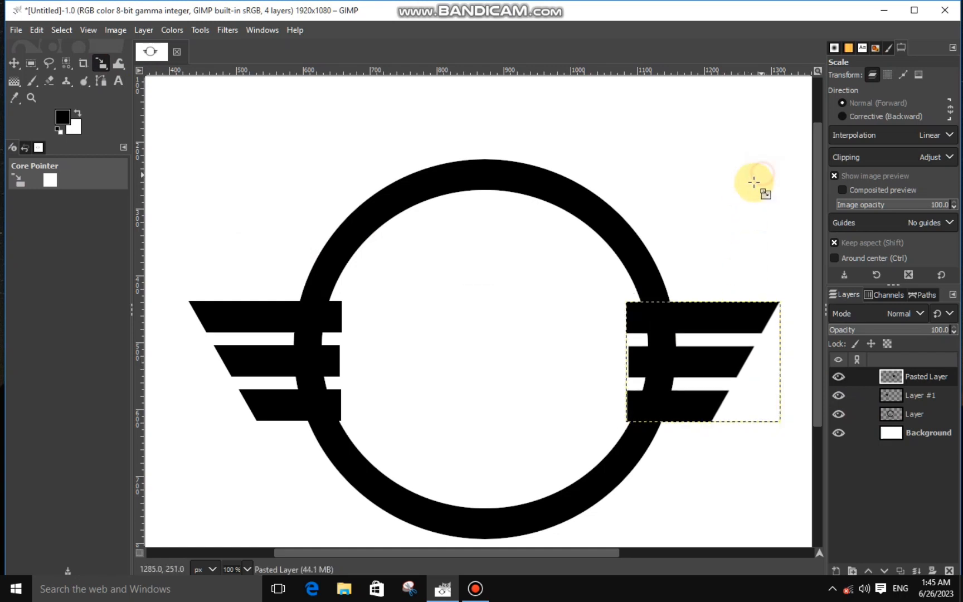
pyautogui.click(703, 362)
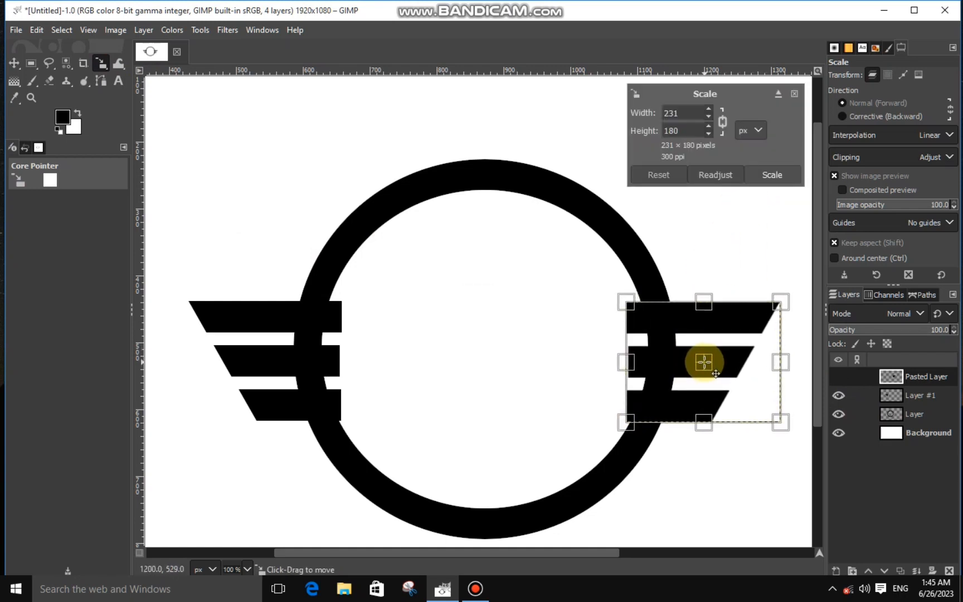
pyautogui.click(771, 175)
# Try cutting the ring's section behind the wings with a rectangular selection of about 939 × 217 px, undo the cut and clear the selection
pyautogui.click(31, 65)
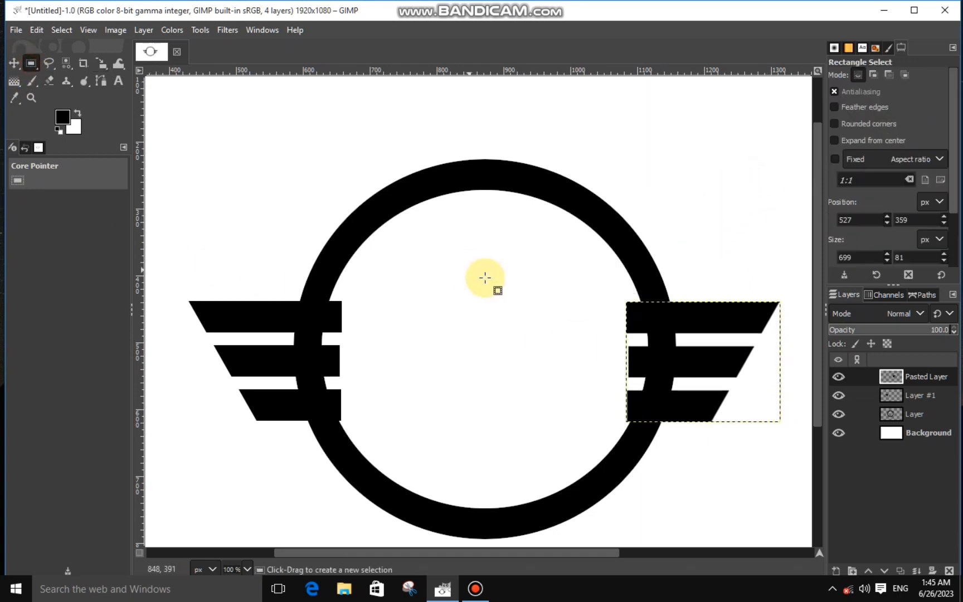
pyautogui.click(901, 414)
pyautogui.moveTo(167, 283); pyautogui.dragTo(795, 434)
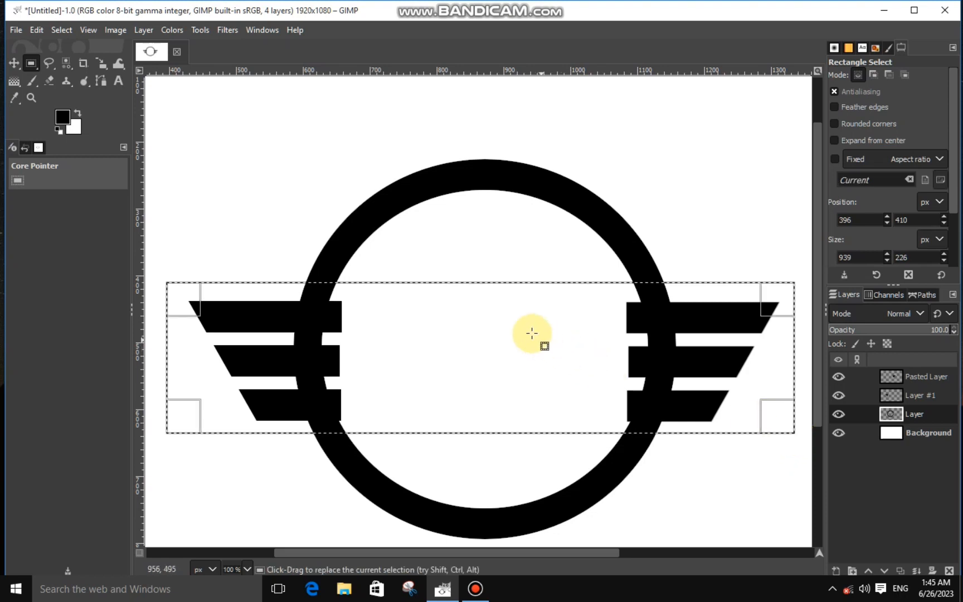
pyautogui.moveTo(494, 302); pyautogui.dragTo(495, 307)
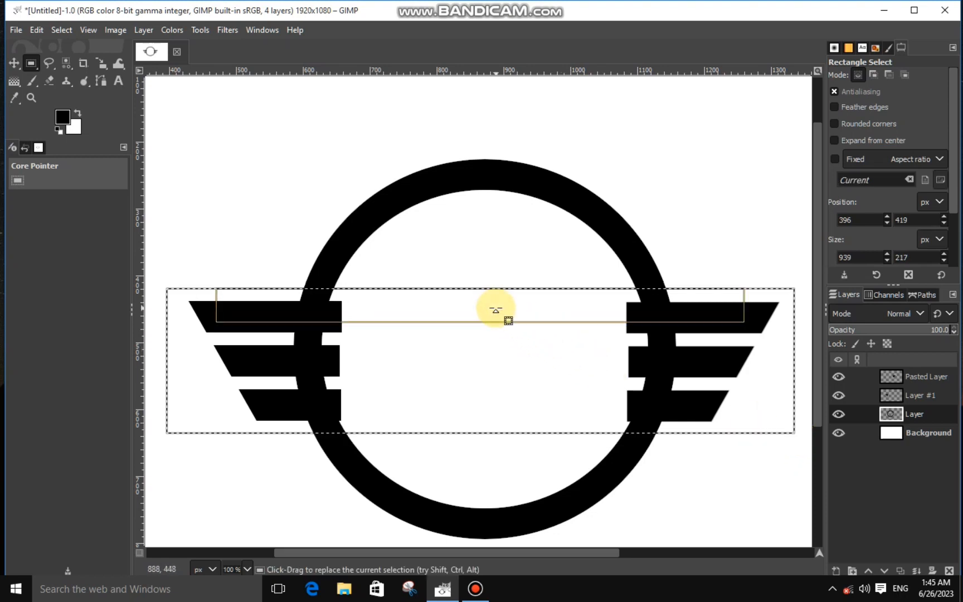
pyautogui.rightClick(494, 395)
pyautogui.moveTo(526, 431)
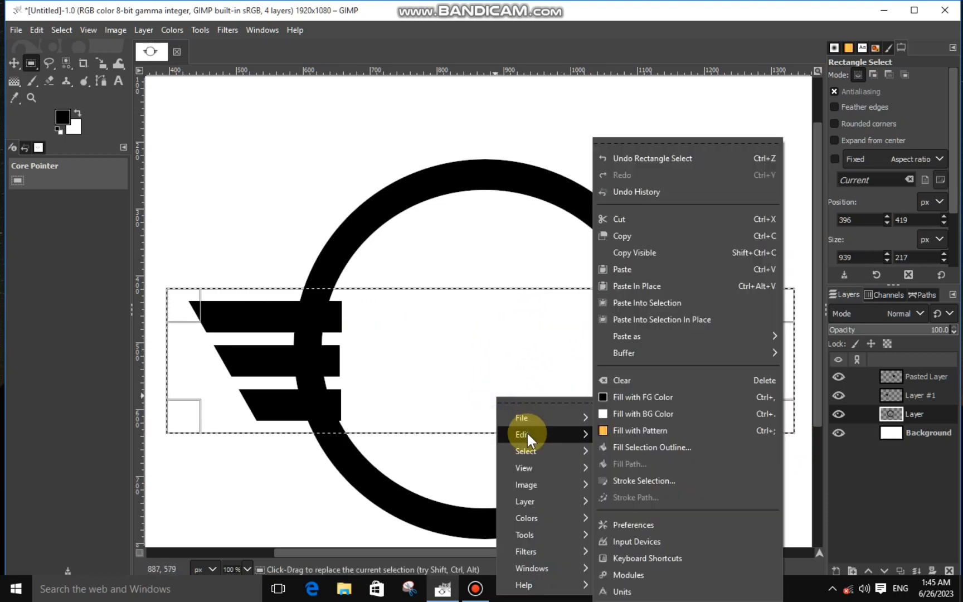
pyautogui.click(617, 222)
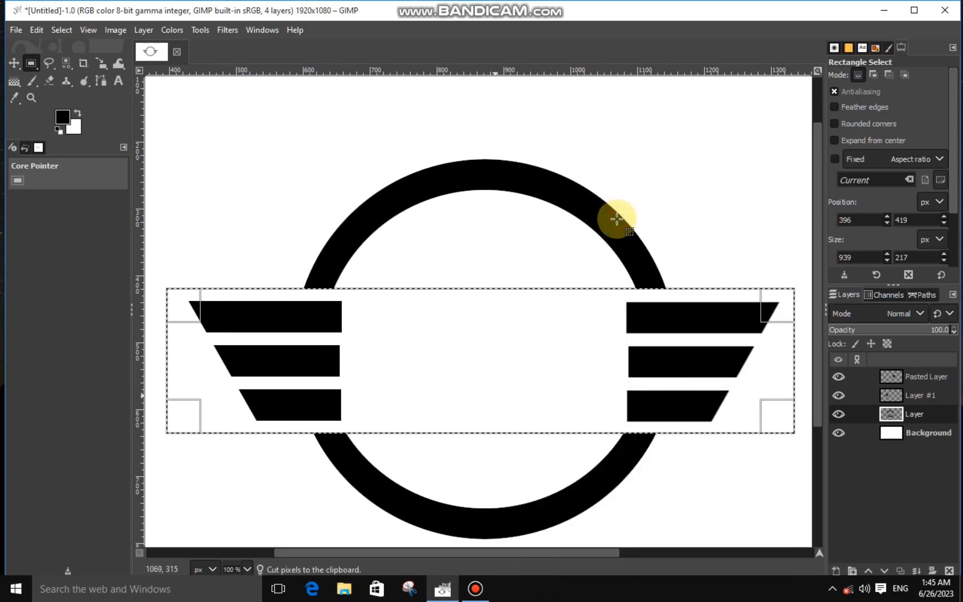
pyautogui.hotkey('ctrl', 'z')
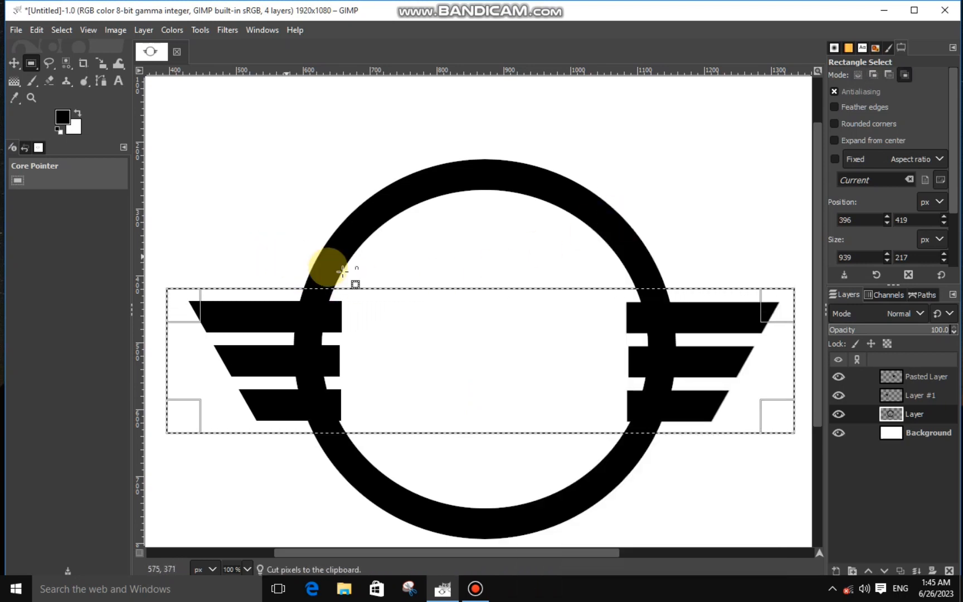
pyautogui.click(333, 264)
# Select the ring by colour on its own layer and invert the selection
pyautogui.click(67, 63)
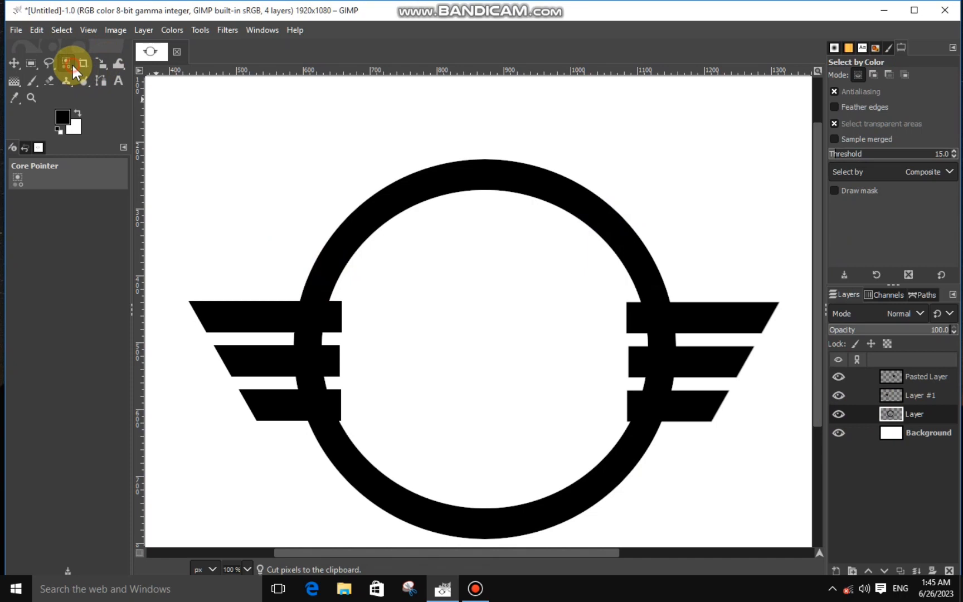
pyautogui.click(344, 232)
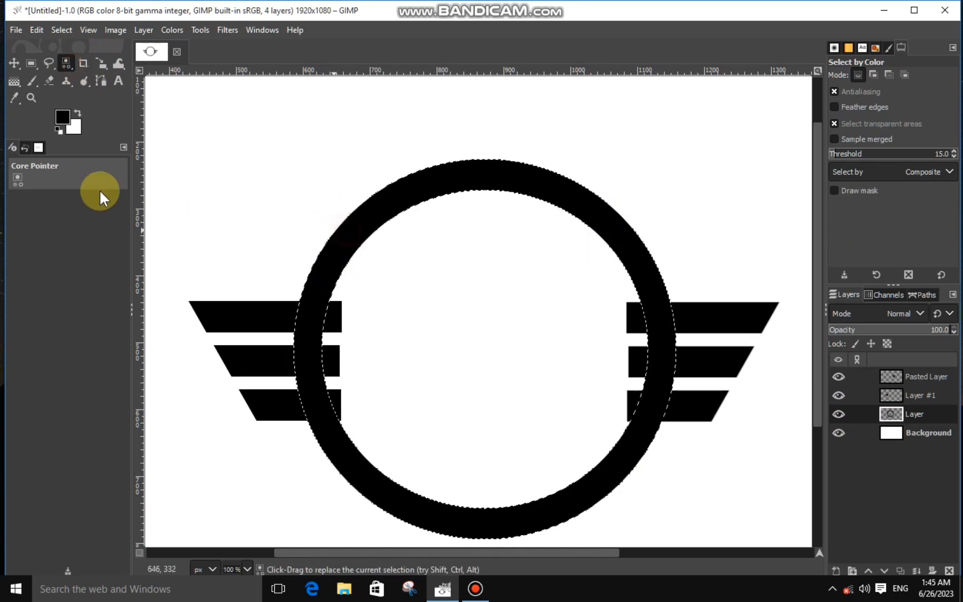
pyautogui.click(56, 30)
pyautogui.click(78, 84)
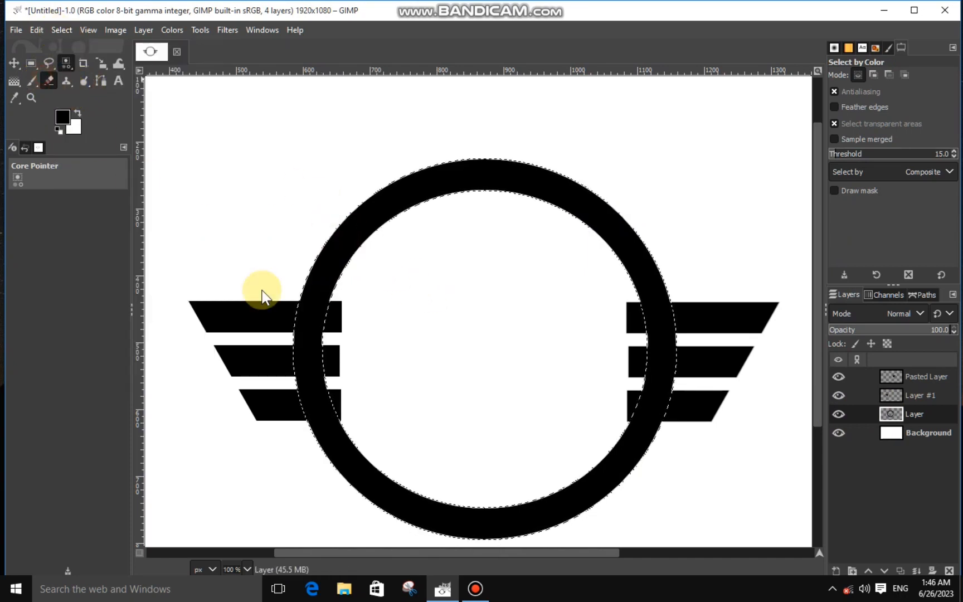
# Erase the left wing's bar ends inside the ring on Layer #1, using an eraser of size 58, hardness 99 and force 100
pyautogui.moveTo(366, 312); pyautogui.dragTo(369, 344)
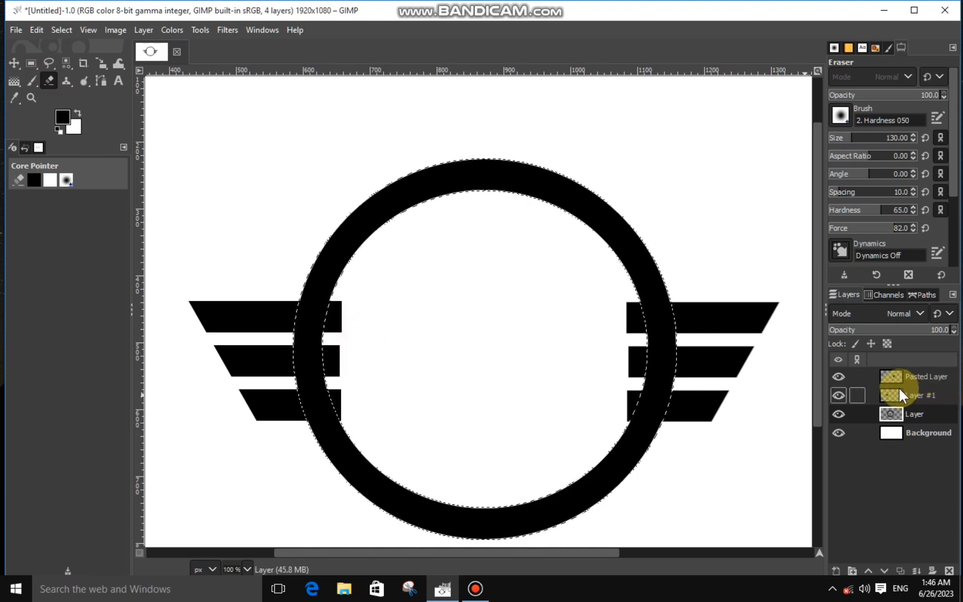
pyautogui.click(876, 380)
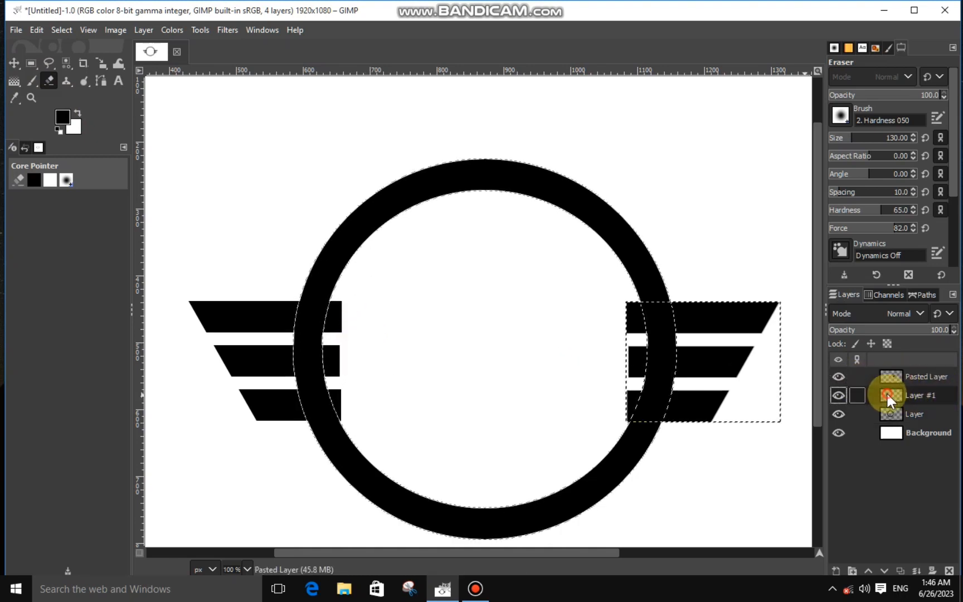
pyautogui.click(888, 395)
pyautogui.click(868, 192)
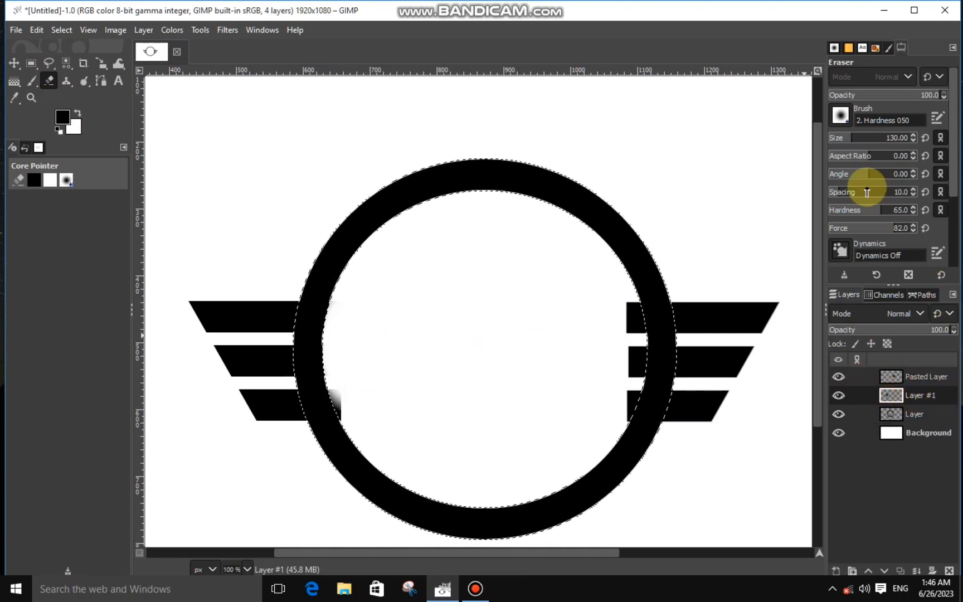
pyautogui.moveTo(899, 214); pyautogui.dragTo(918, 212)
pyautogui.moveTo(900, 229); pyautogui.dragTo(911, 230)
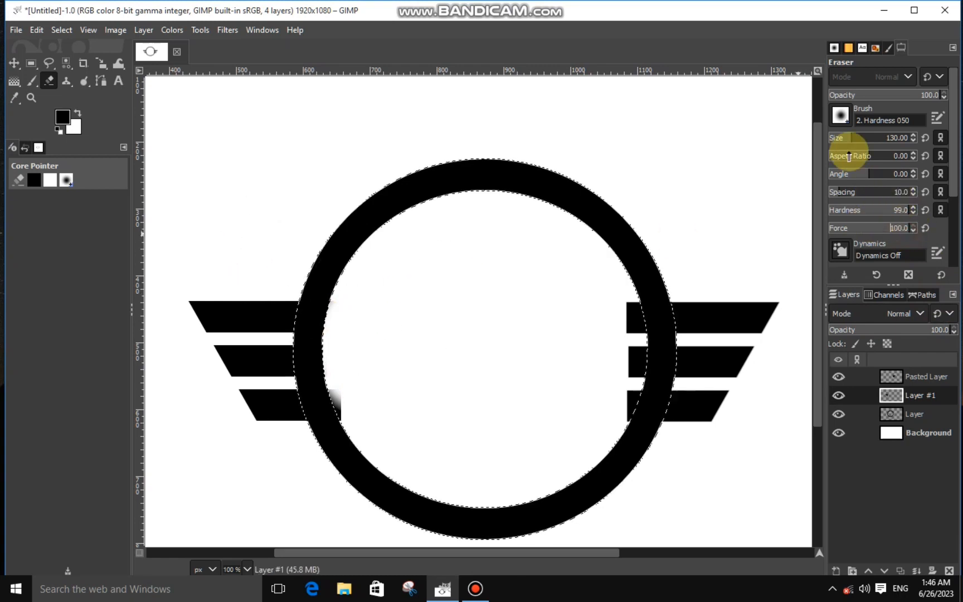
pyautogui.click(332, 320)
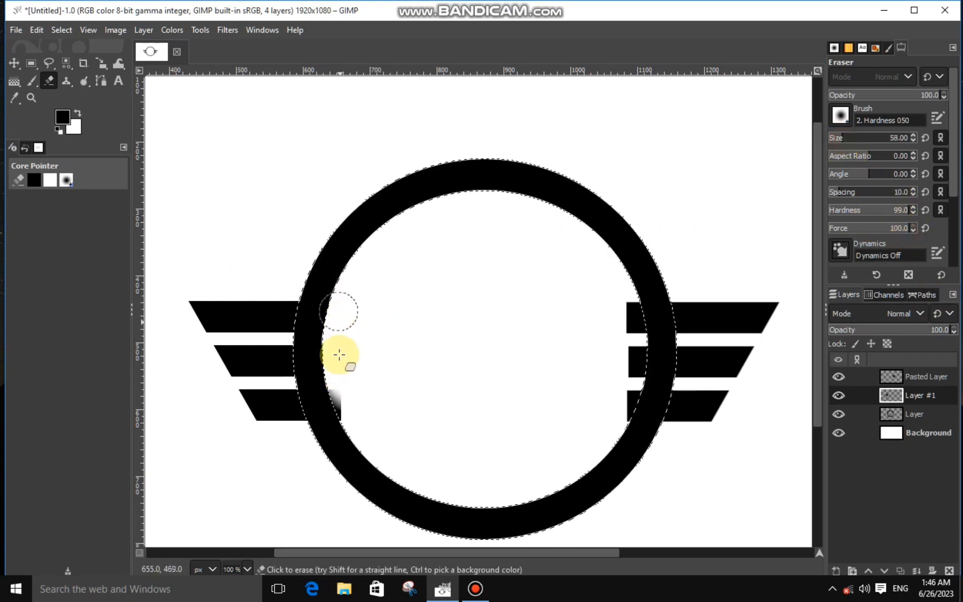
# Erase the right wing's bar ends inside the ring on the Pasted Layer and clear the selection
pyautogui.click(835, 378)
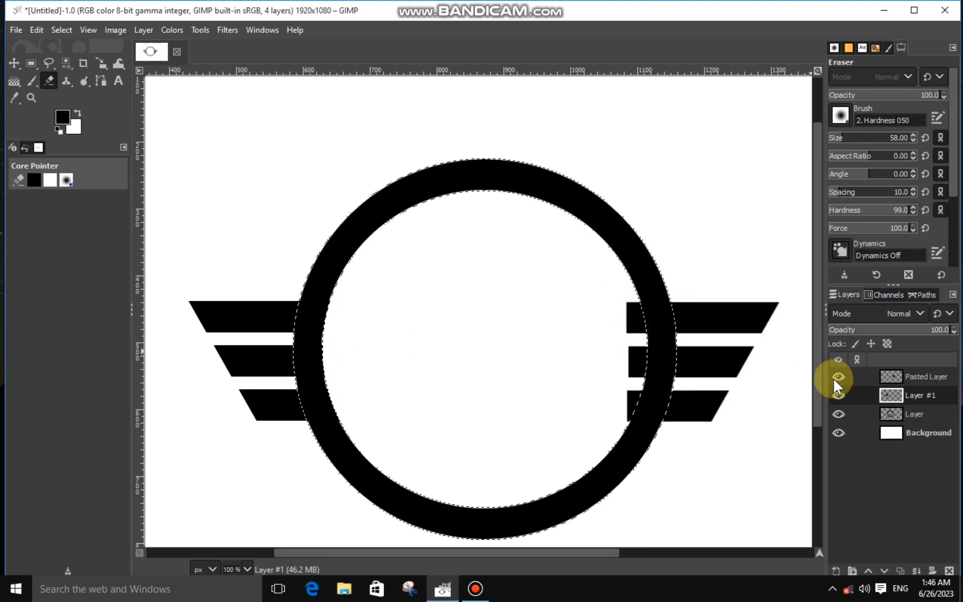
pyautogui.moveTo(707, 353)
pyautogui.mouseDown()
pyautogui.moveTo(636, 323)
pyautogui.moveTo(626, 381)
pyautogui.moveTo(636, 358)
pyautogui.mouseUp()
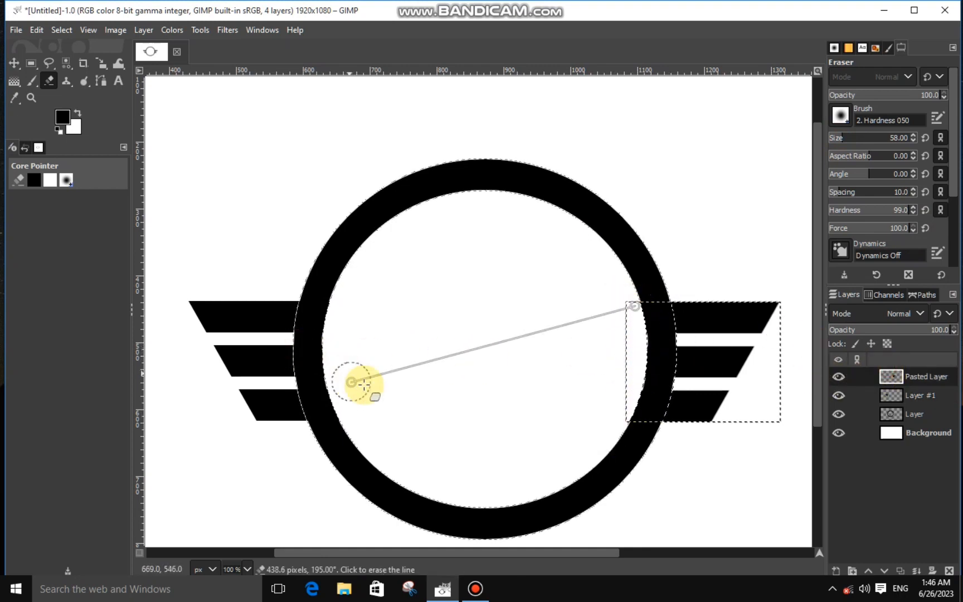
pyautogui.hotkey('ctrl', 'shift', 'a')
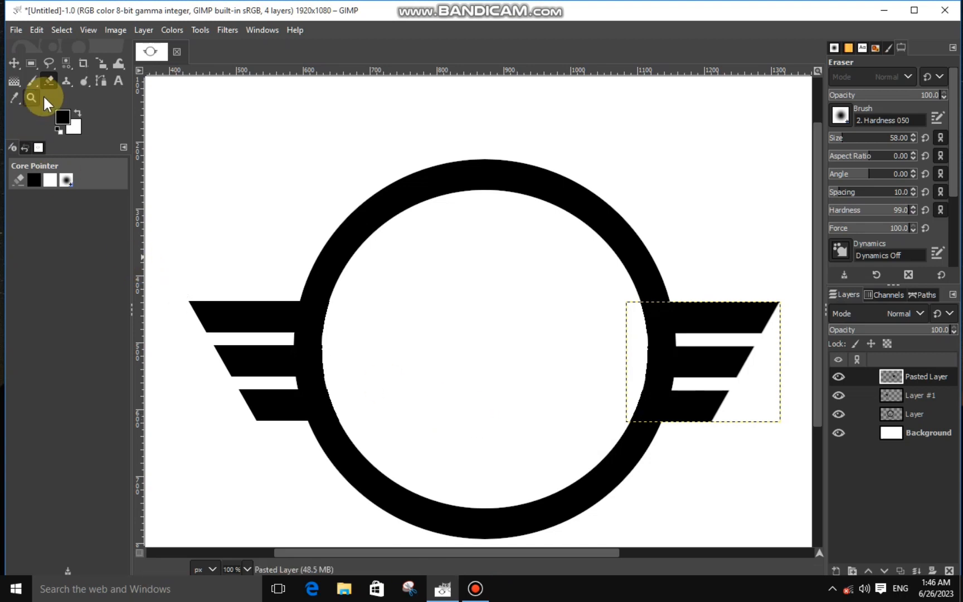
# Merge the right wing's layer down into Layer #1 and check the merged wings by toggling their visibility
pyautogui.click(33, 63)
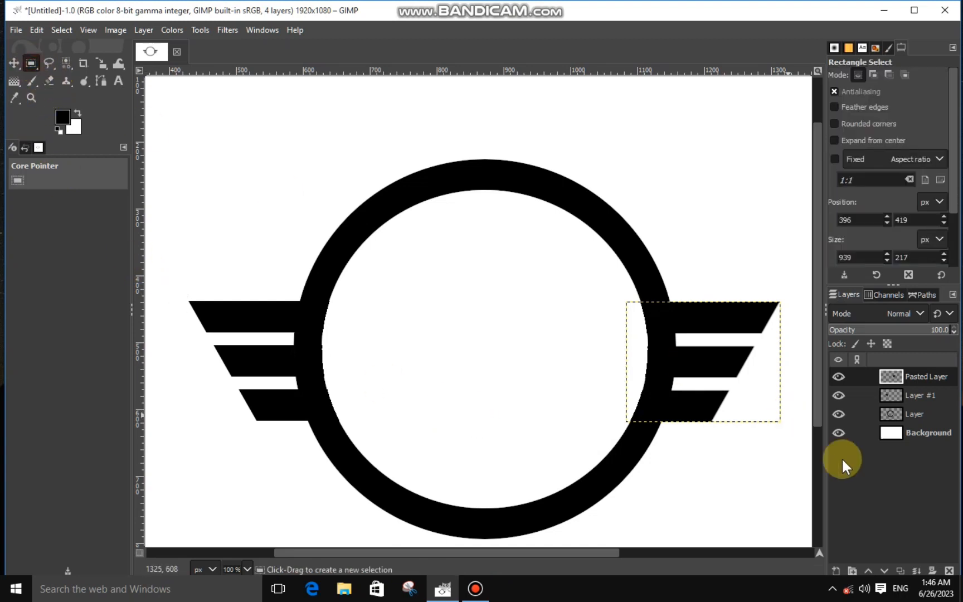
pyautogui.rightClick(891, 377)
pyautogui.click(815, 173)
pyautogui.click(839, 372)
pyautogui.click(839, 372)
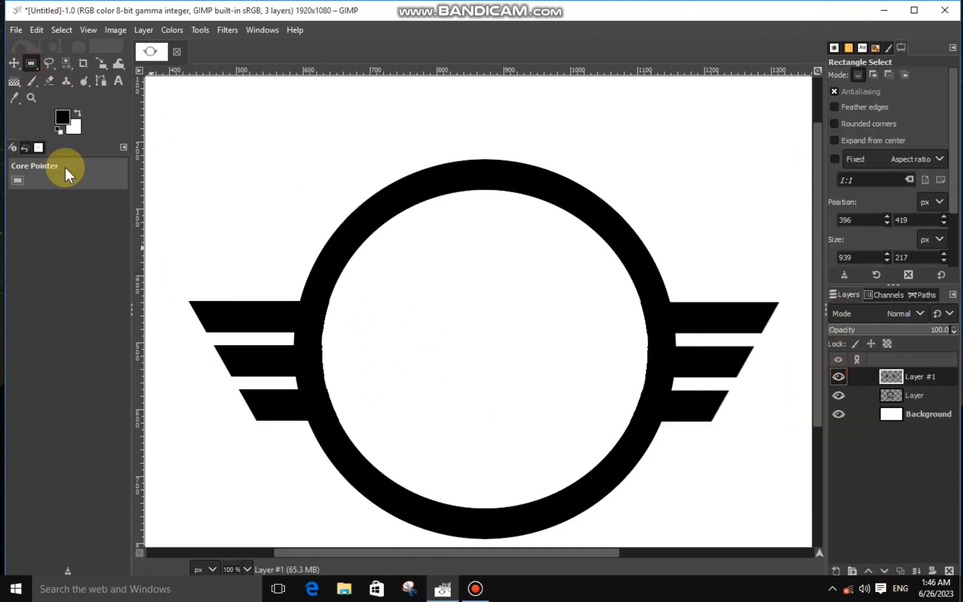
# Cut the ring's section behind the wings from its layer using a rectangular selection of about 906 × 213 px, and clear the selection
pyautogui.click(891, 395)
pyautogui.moveTo(175, 285); pyautogui.dragTo(782, 431)
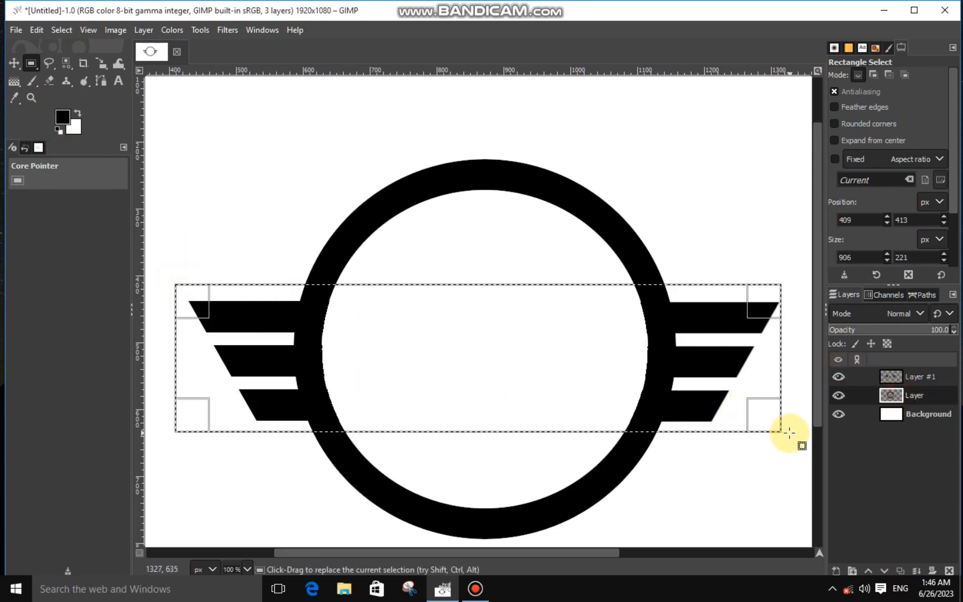
pyautogui.moveTo(554, 306); pyautogui.dragTo(554, 310)
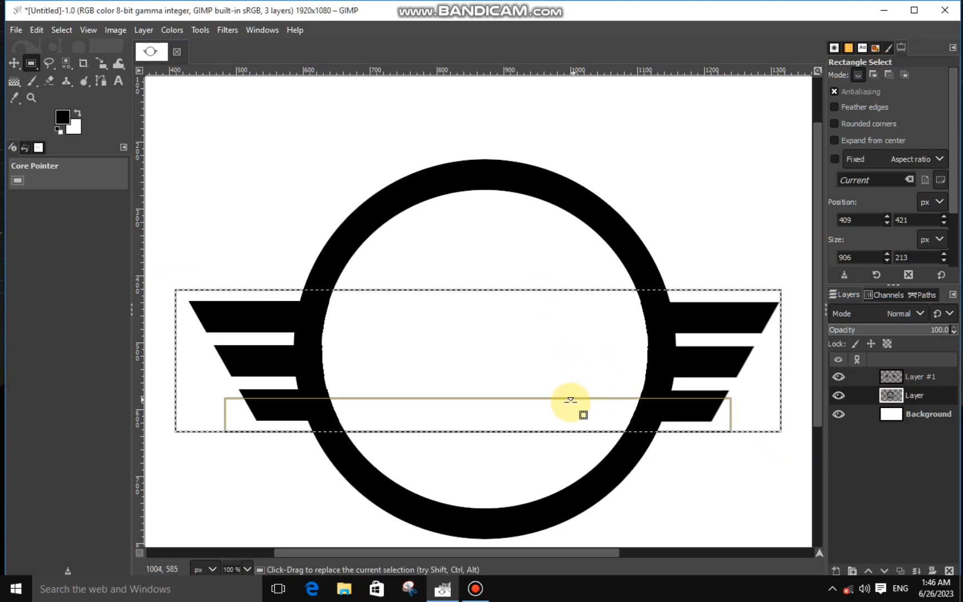
pyautogui.moveTo(570, 400); pyautogui.dragTo(561, 405)
pyautogui.rightClick(569, 373)
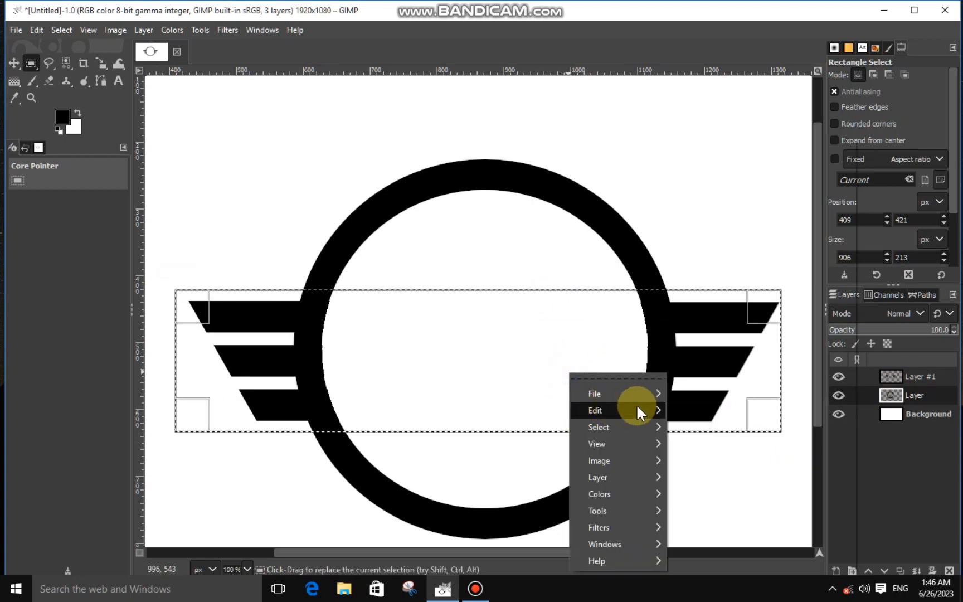
pyautogui.moveTo(637, 409)
pyautogui.click(701, 222)
pyautogui.hotkey('ctrl', 'shift', 'a')
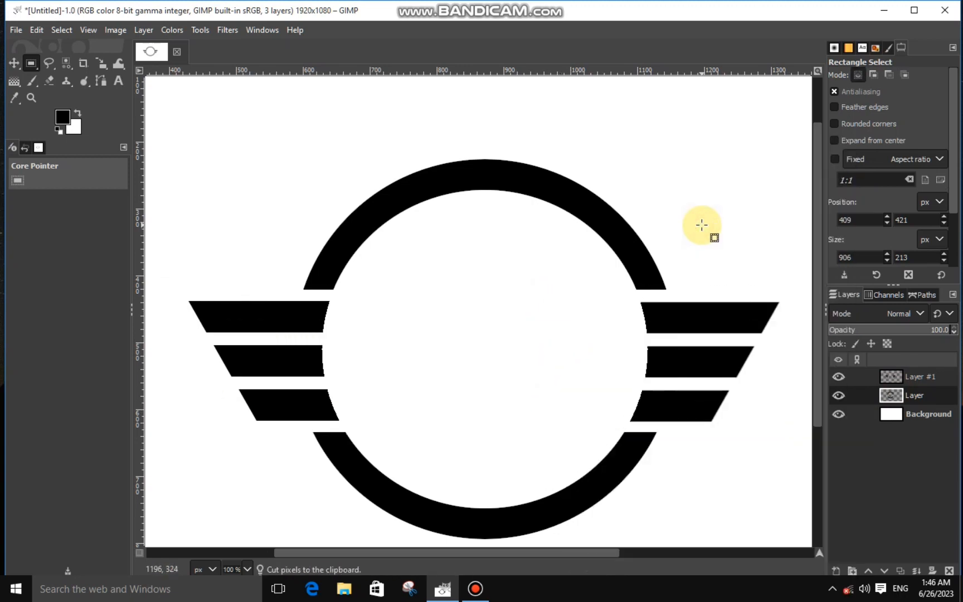
# Create a text box inside the ring above Layer #1 and enter "P E" in Ebrima Bold
pyautogui.scroll(-2, 702, 224)
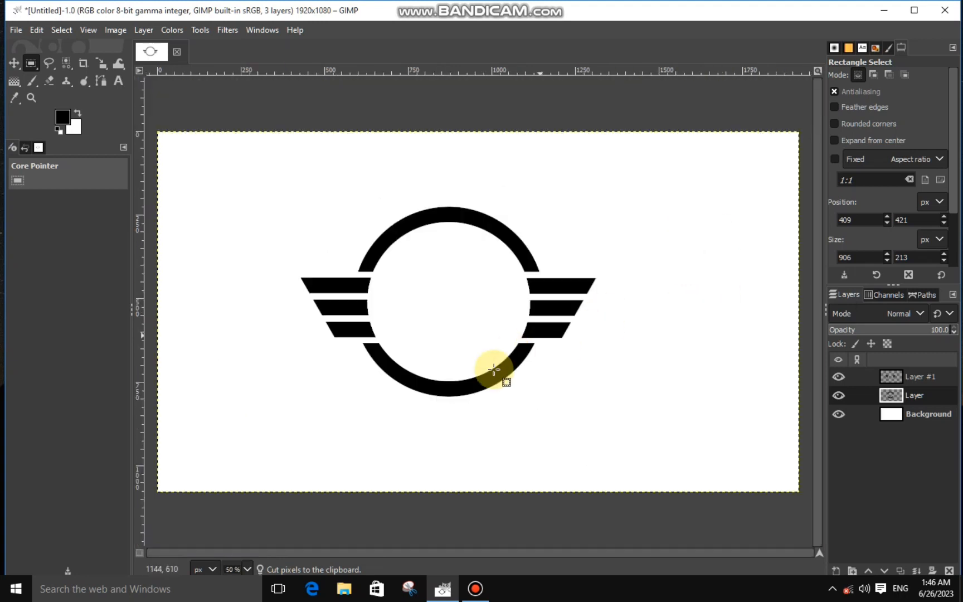
pyautogui.click(911, 378)
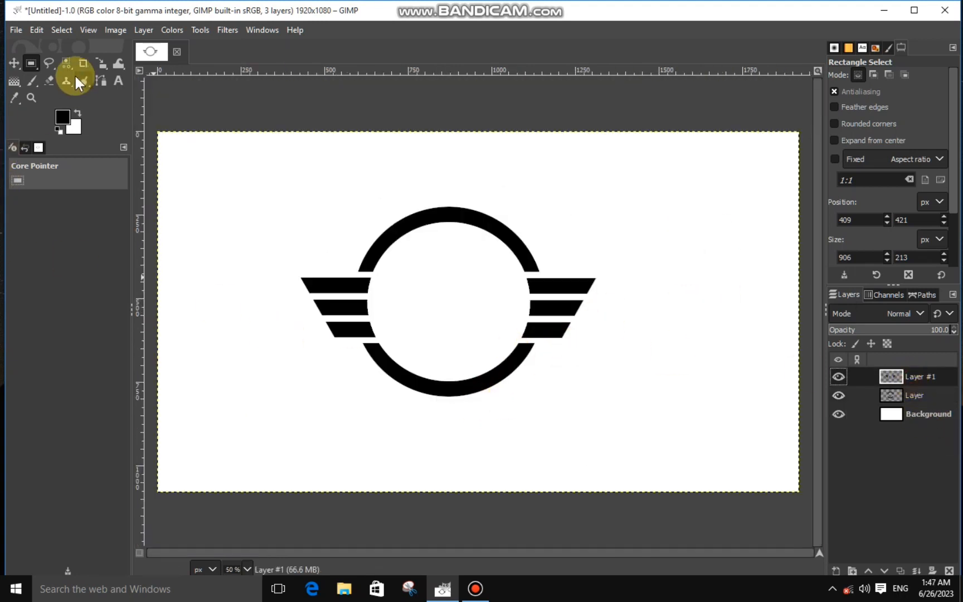
pyautogui.moveTo(385, 267); pyautogui.dragTo(512, 346)
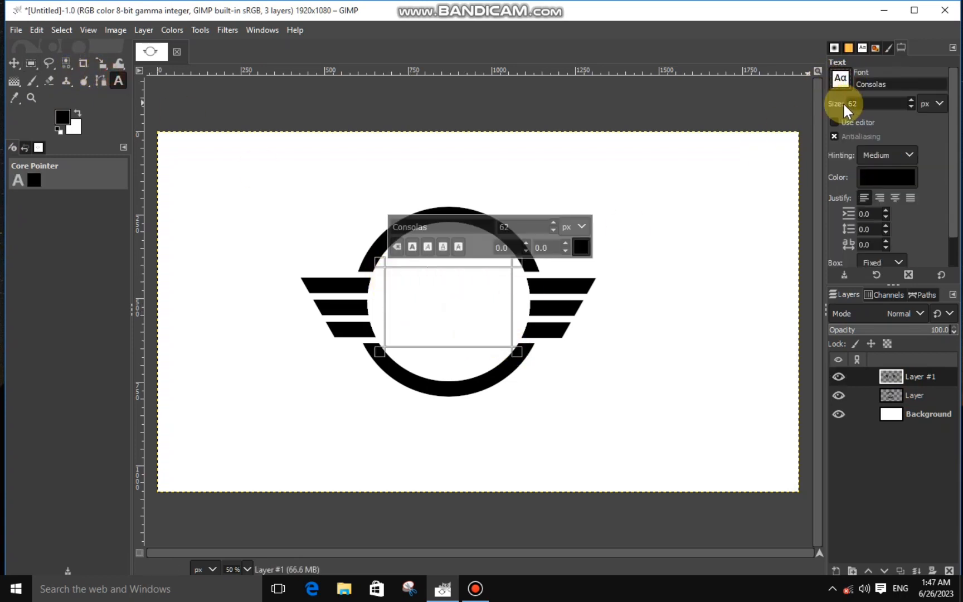
pyautogui.click(841, 81)
pyautogui.scroll(-5, 942, 130)
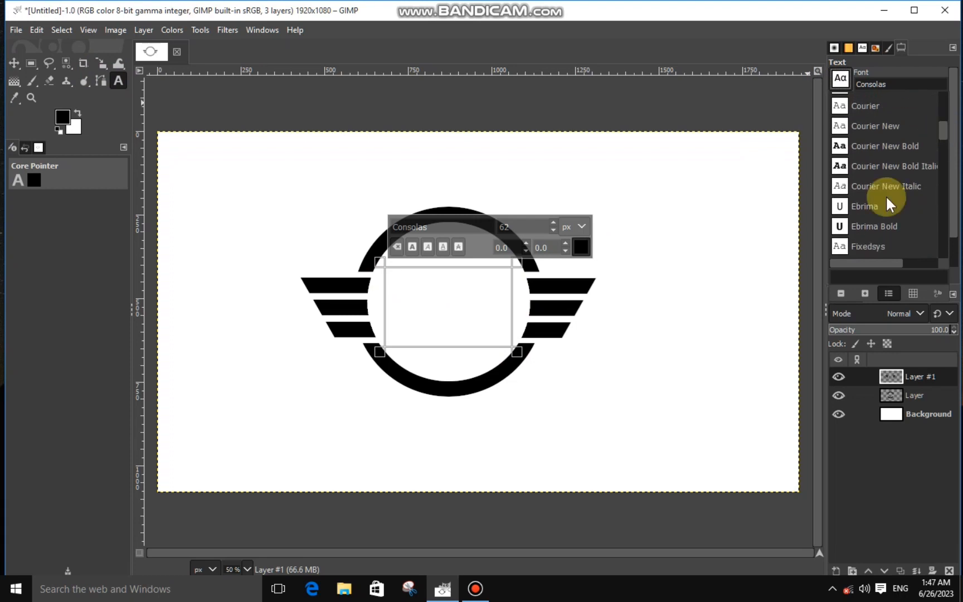
pyautogui.click(870, 224)
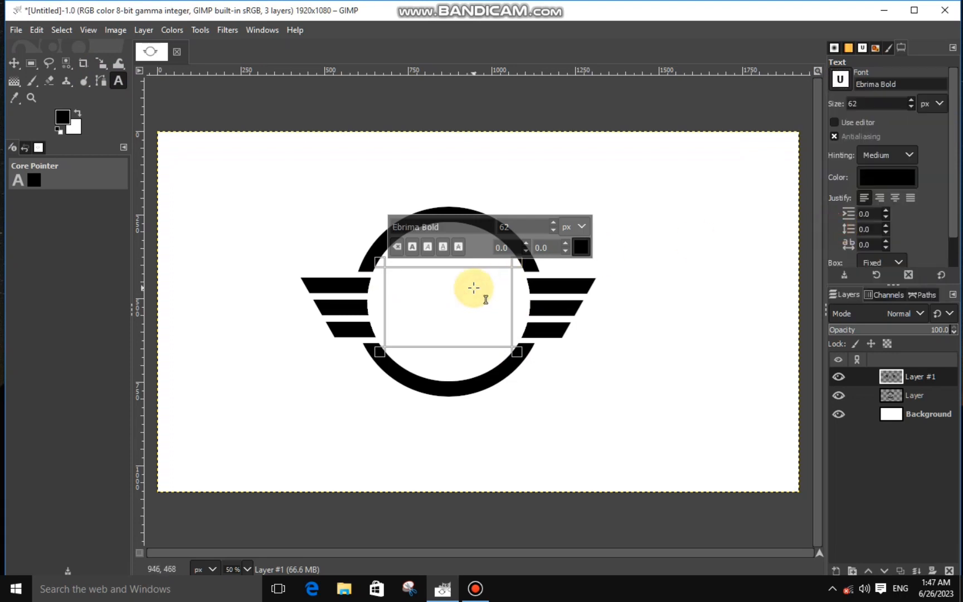
pyautogui.write('P E')
# Set the whole "P E" text to size 192 px with kerning -18, and enlarge its text box down and to the right
pyautogui.hotkey('ctrl', 'a')
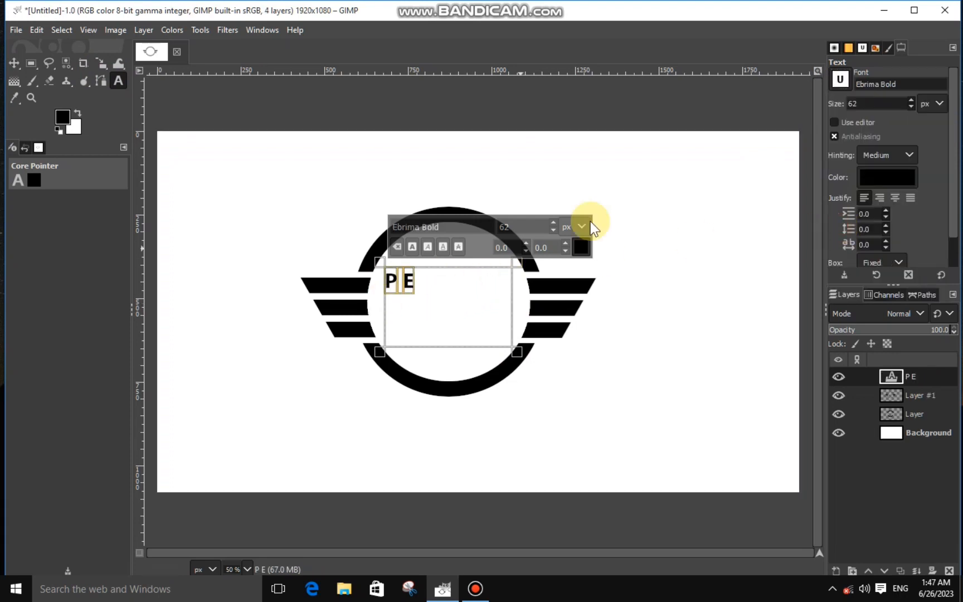
pyautogui.click(553, 220)
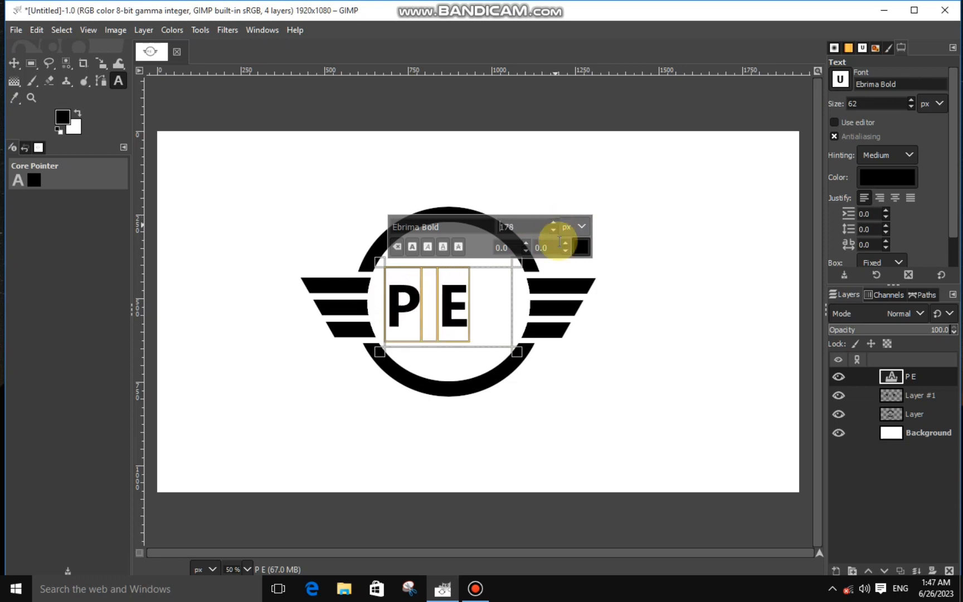
pyautogui.click(565, 250)
pyautogui.click(554, 222)
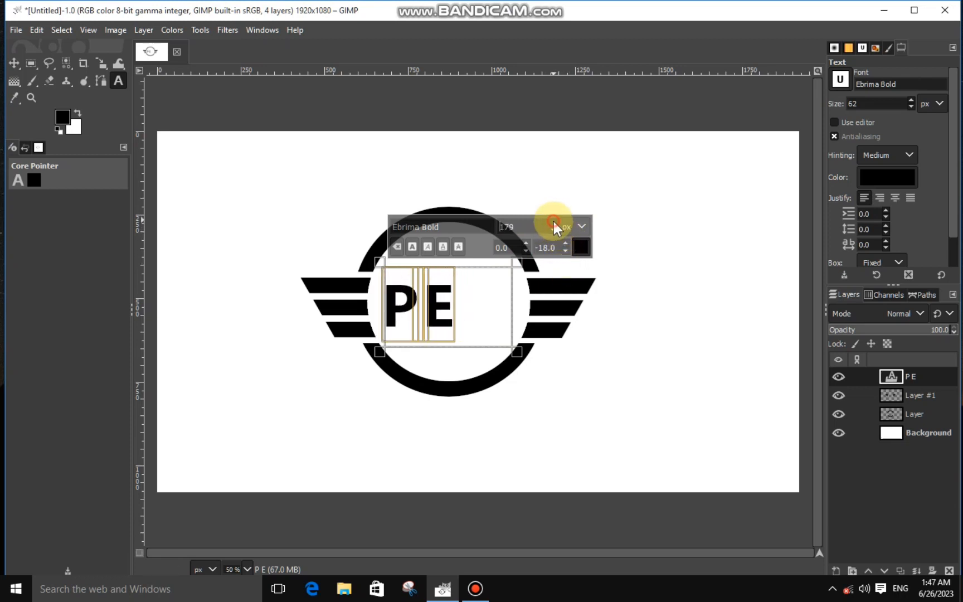
pyautogui.moveTo(517, 352); pyautogui.dragTo(549, 379)
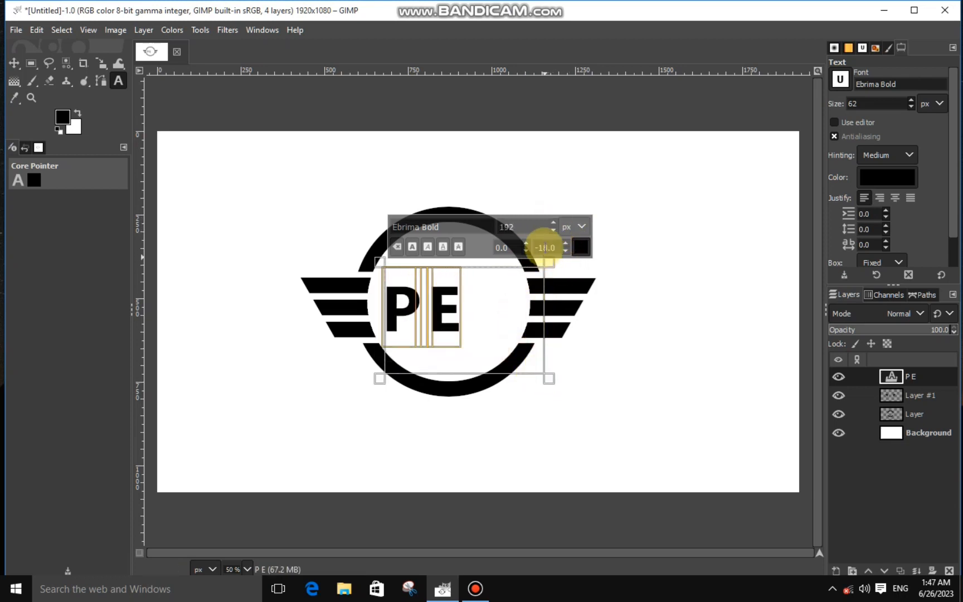
# Set the "P E" text size to 230 px and move its layer right and slightly up using the Scale tool at 478 × 320 px
pyautogui.click(551, 221)
pyautogui.click(101, 63)
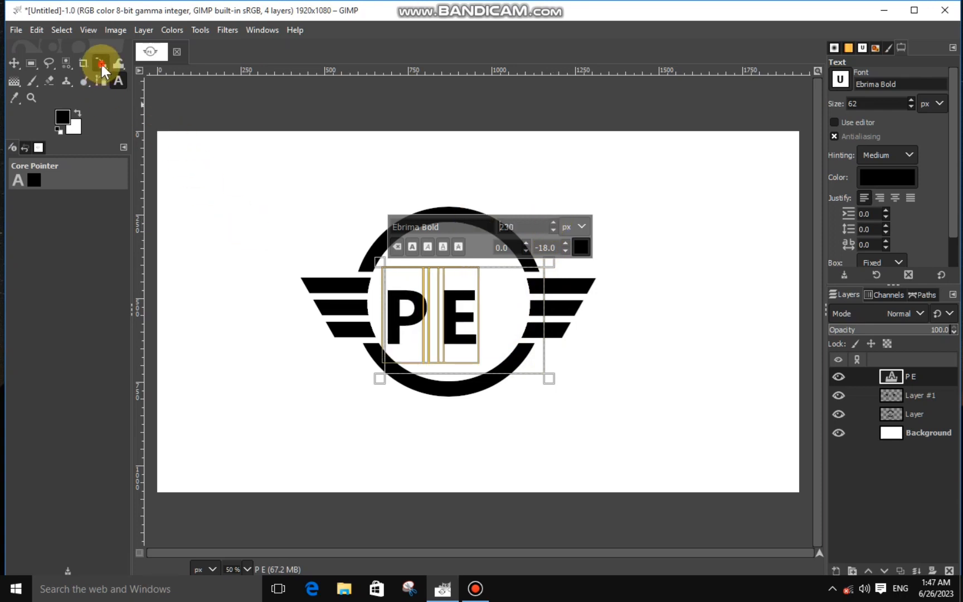
pyautogui.click(434, 314)
pyautogui.moveTo(465, 321); pyautogui.dragTo(483, 311)
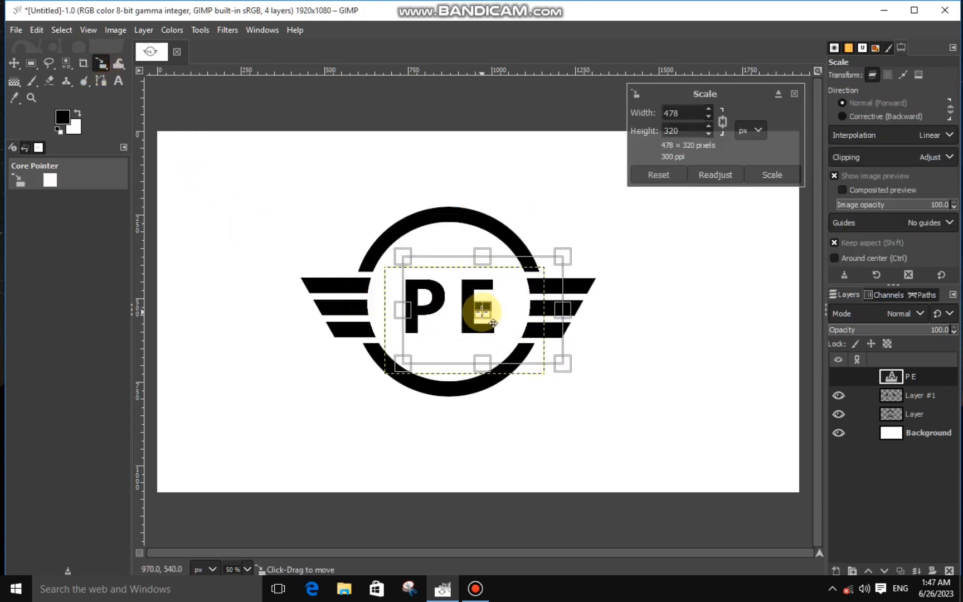
pyautogui.click(778, 177)
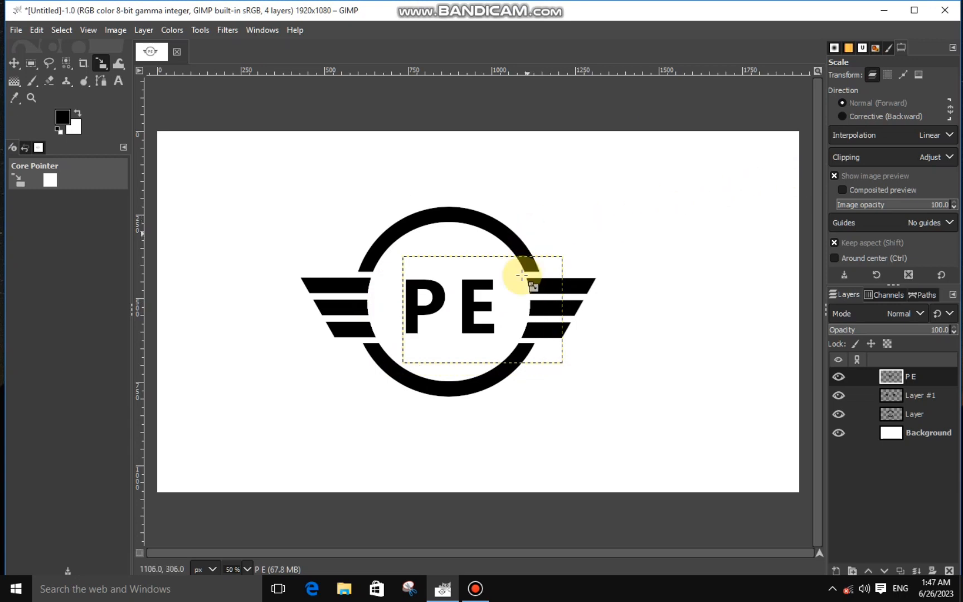
pyautogui.click(500, 294)
pyautogui.moveTo(483, 314); pyautogui.dragTo(478, 312)
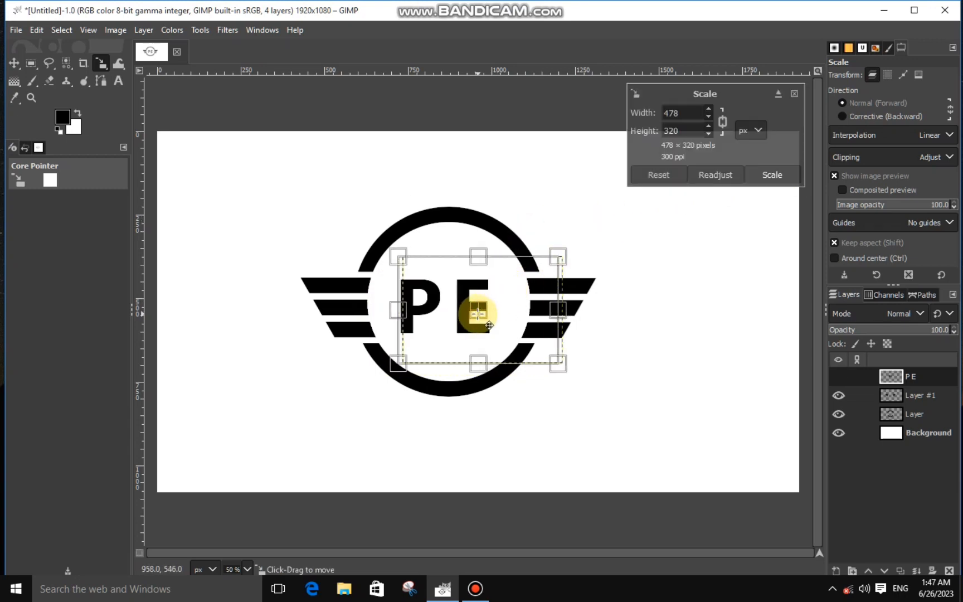
pyautogui.click(764, 176)
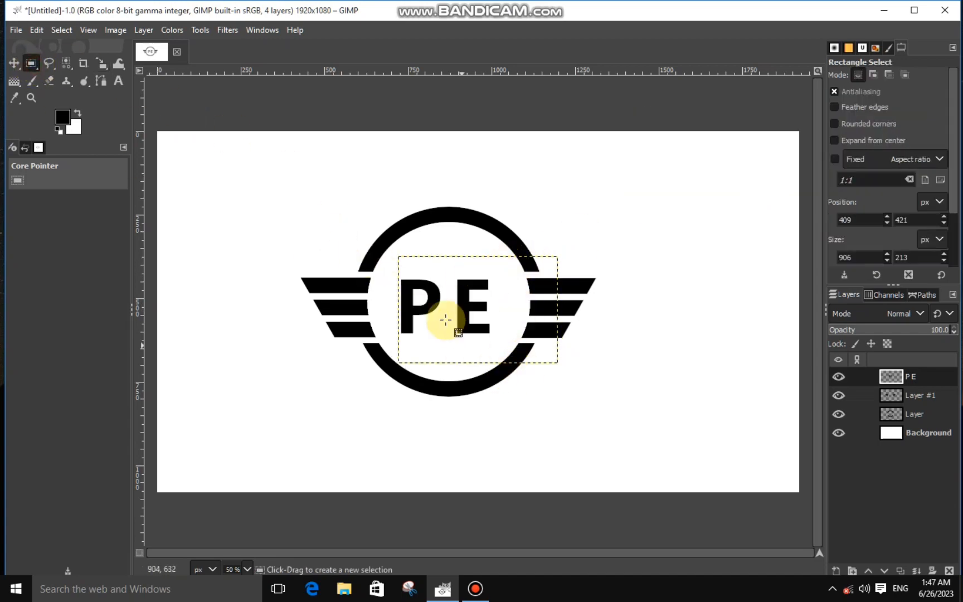
# Cut the P's stem beside its inner opening using a rectangular selection of about 65 × 50 px, and clear the selection
pyautogui.scroll(5, 399, 301)
pyautogui.moveTo(395, 252); pyautogui.dragTo(524, 339)
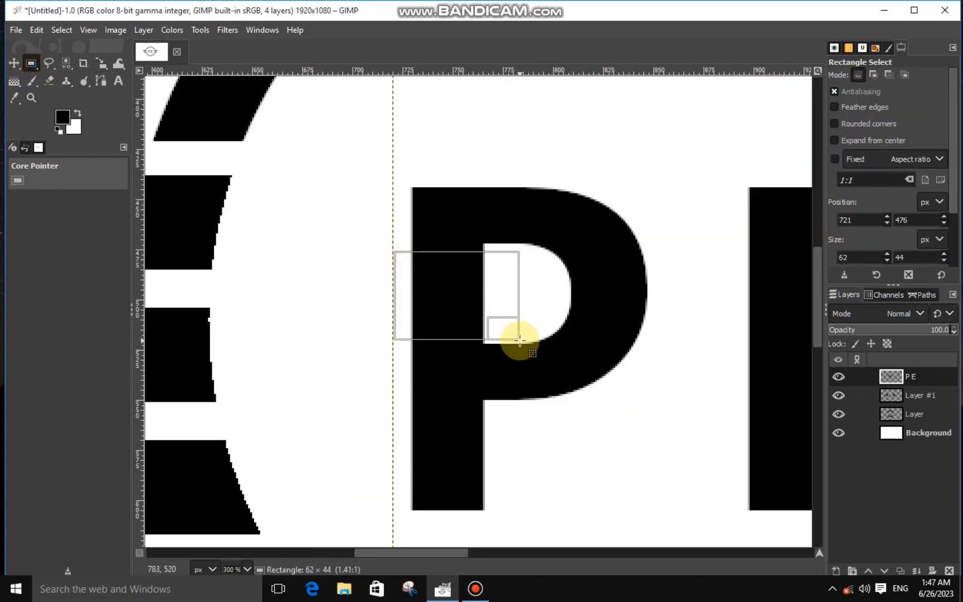
pyautogui.moveTo(458, 273); pyautogui.dragTo(460, 265)
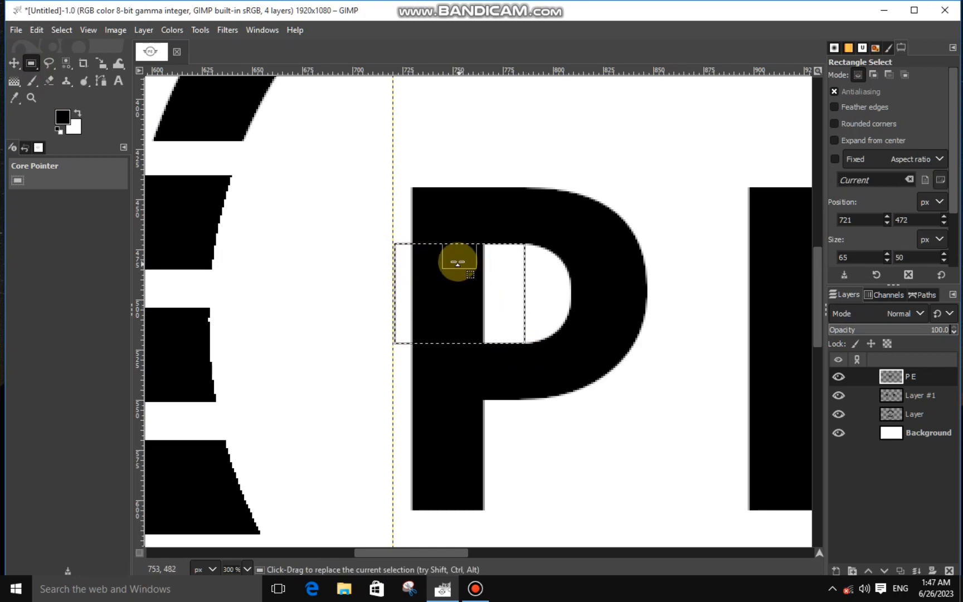
pyautogui.scroll(2, 458, 273)
pyautogui.rightClick(502, 286)
pyautogui.moveTo(539, 323)
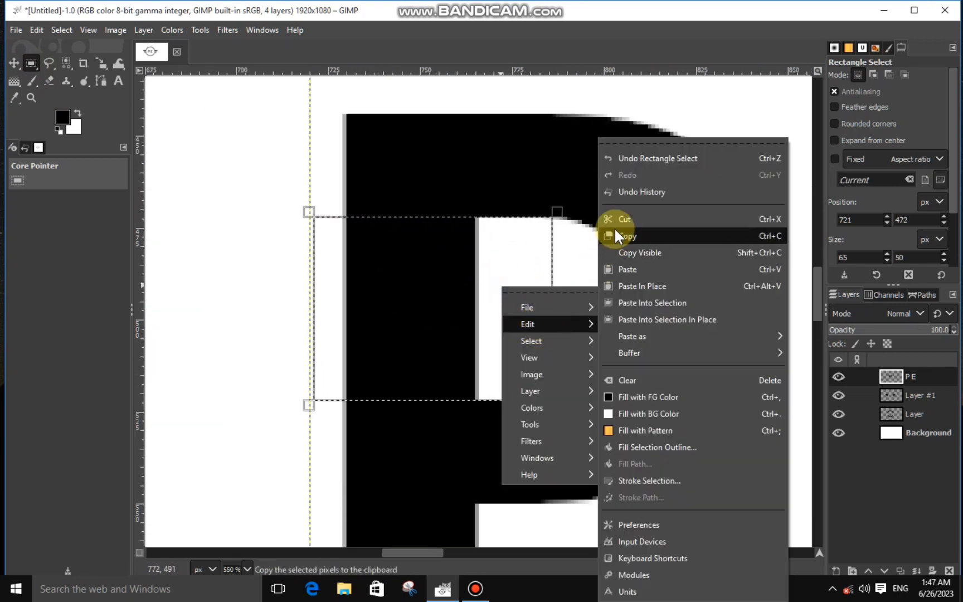
pyautogui.click(620, 219)
pyautogui.click(507, 374)
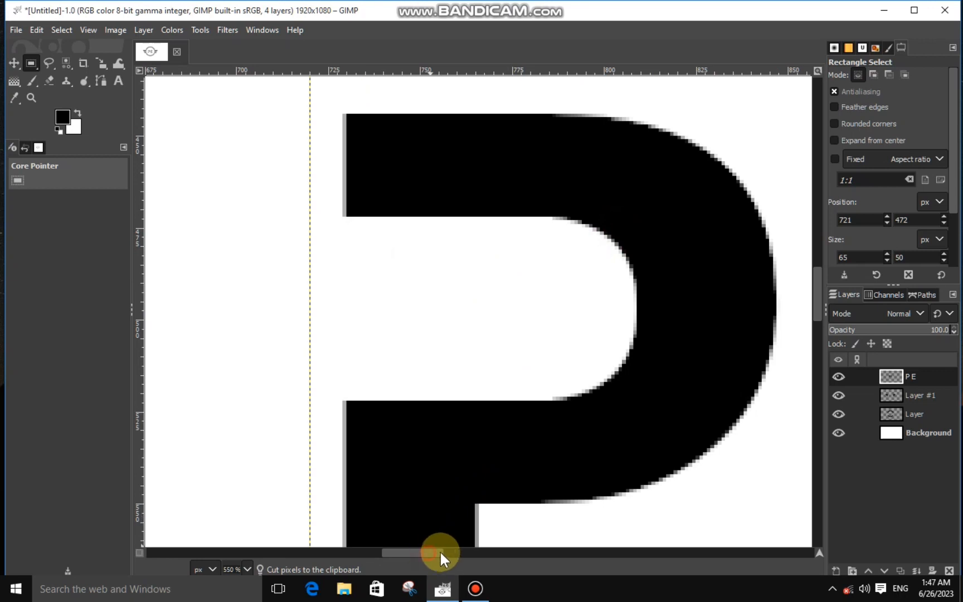
# Extend the E's top arm to the right by filling a rectangular selection of about 40 × 30 px with the foreground colour
pyautogui.moveTo(440, 552); pyautogui.dragTo(482, 552)
pyautogui.scroll(-2, 573, 351)
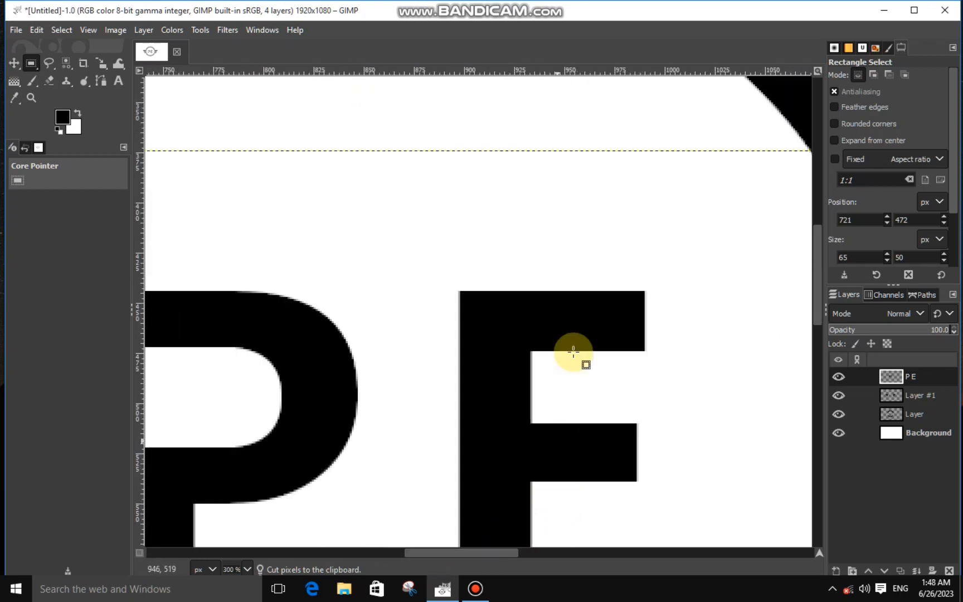
pyautogui.moveTo(655, 301); pyautogui.dragTo(716, 328)
pyautogui.scroll(-2, 710, 348)
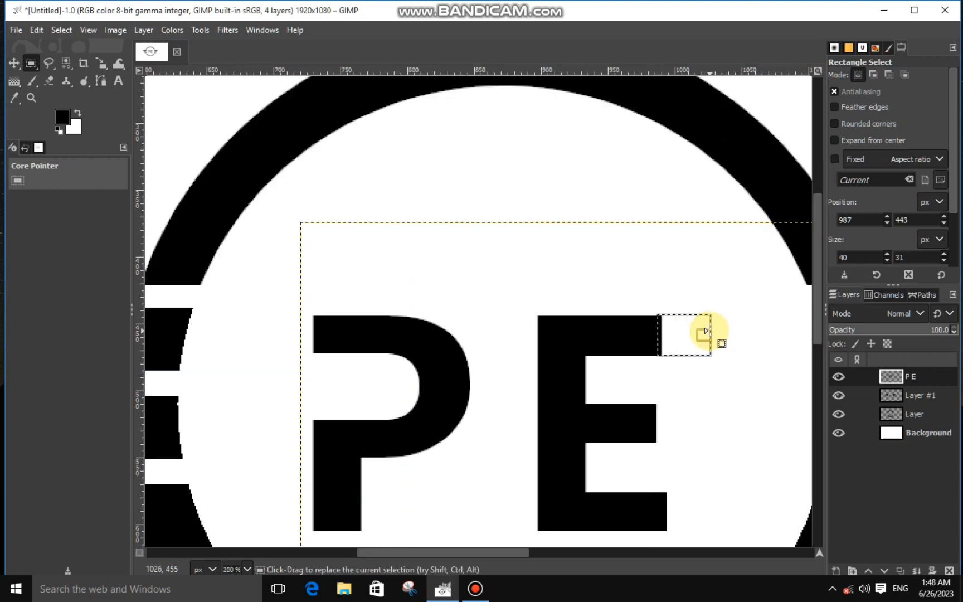
pyautogui.scroll(3, 710, 329)
pyautogui.rightClick(666, 355)
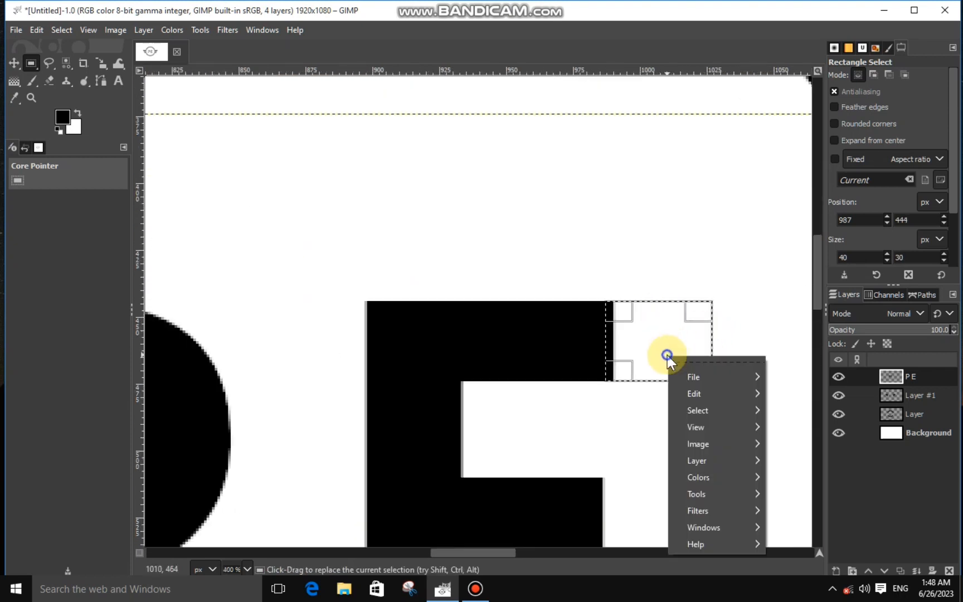
pyautogui.moveTo(731, 396)
pyautogui.click(803, 396)
# Reposition the 40 × 30 px selection at the end of the E's bottom arm, fill it with the foreground colour and clear the selection
pyautogui.scroll(-5, 824, 294)
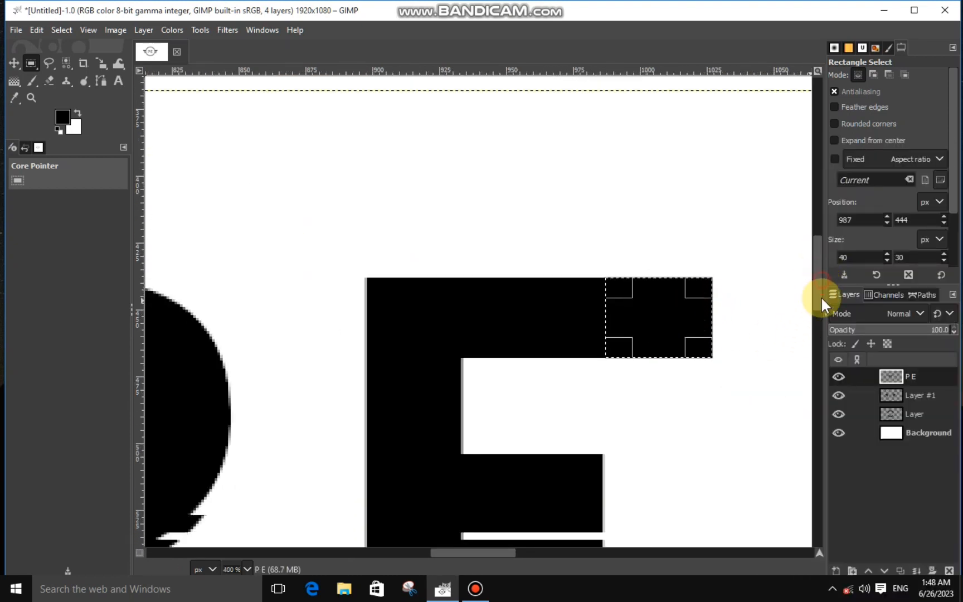
pyautogui.moveTo(664, 132); pyautogui.dragTo(677, 456)
pyautogui.rightClick(686, 459)
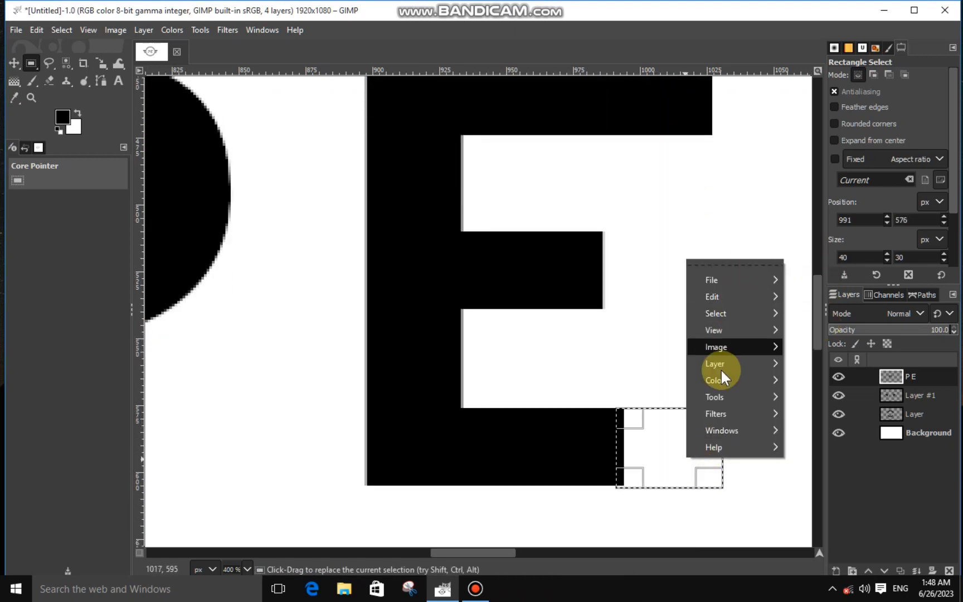
pyautogui.moveTo(706, 295)
pyautogui.click(568, 397)
pyautogui.click(568, 397)
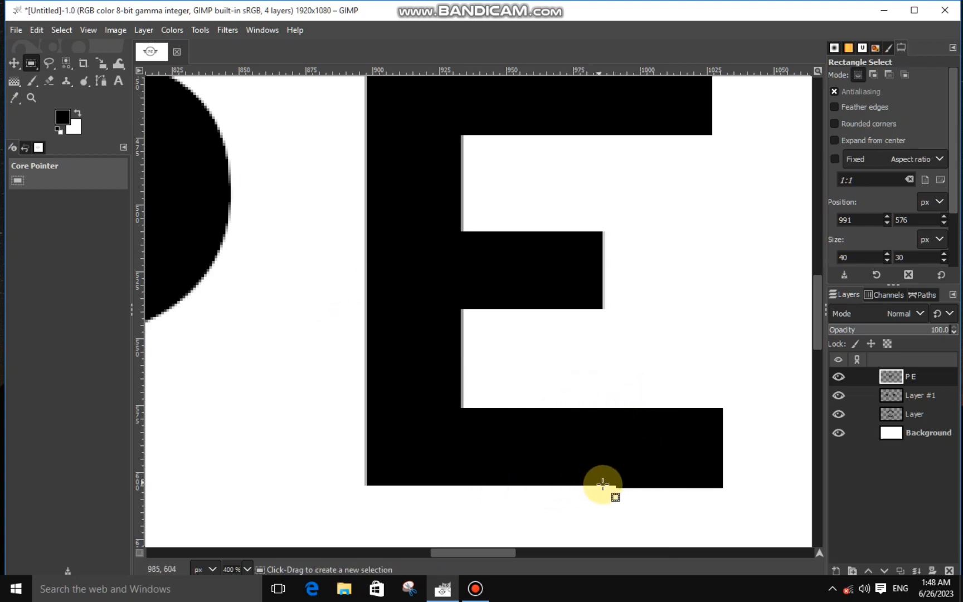
# Trim the E's bottom arm by cutting a 61 × 16 px selection below it and a 30 × 193 px selection past the top arm's end
pyautogui.moveTo(611, 486); pyautogui.dragTo(773, 528)
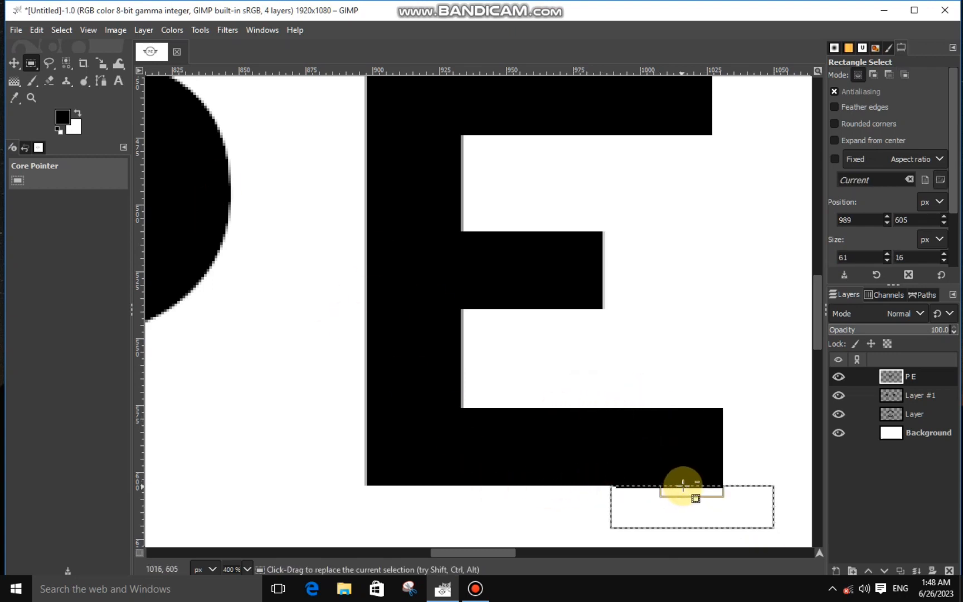
pyautogui.hotkey('ctrl', 'x')
pyautogui.scroll(-1, 751, 476)
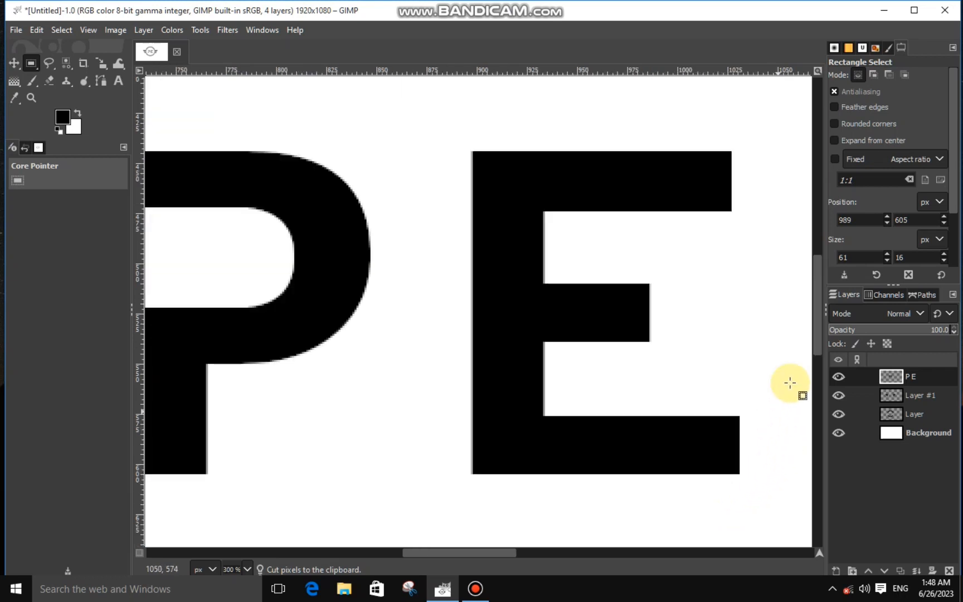
pyautogui.moveTo(734, 139); pyautogui.dragTo(792, 526)
pyautogui.moveTo(750, 310); pyautogui.dragTo(743, 308)
pyautogui.rightClick(711, 366)
pyautogui.moveTo(750, 399)
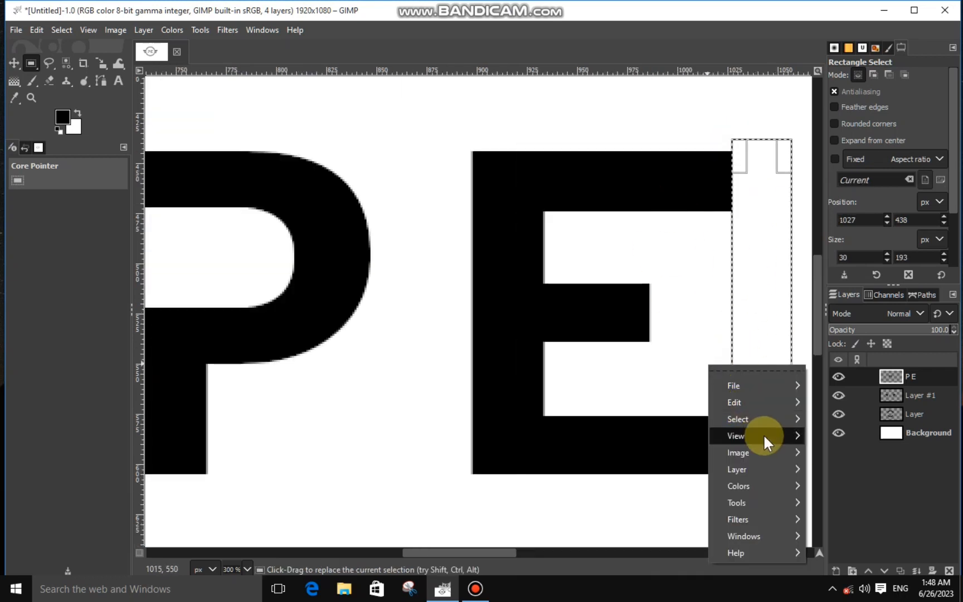
pyautogui.click(549, 219)
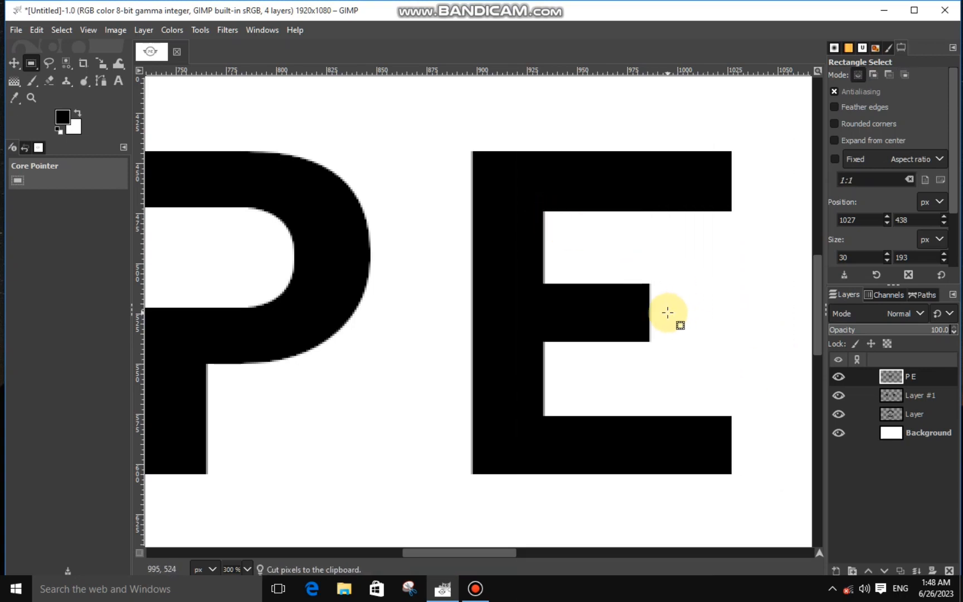
# Slant the right end of the E's top arm by cutting a triangular free selection from its corner
pyautogui.scroll(-2, 668, 312)
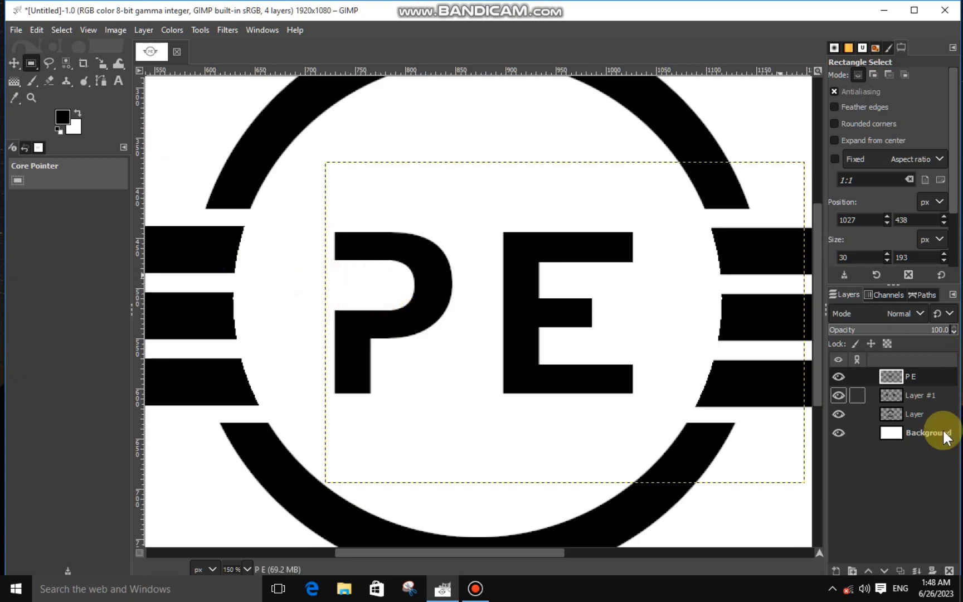
pyautogui.click(56, 62)
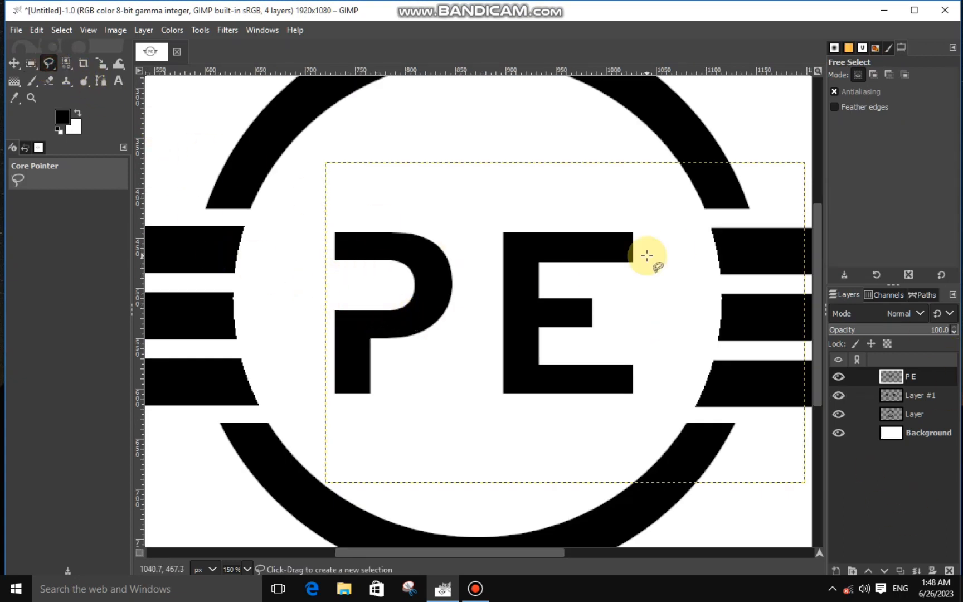
pyautogui.scroll(2, 642, 229)
pyautogui.click(638, 221)
pyautogui.click(606, 297)
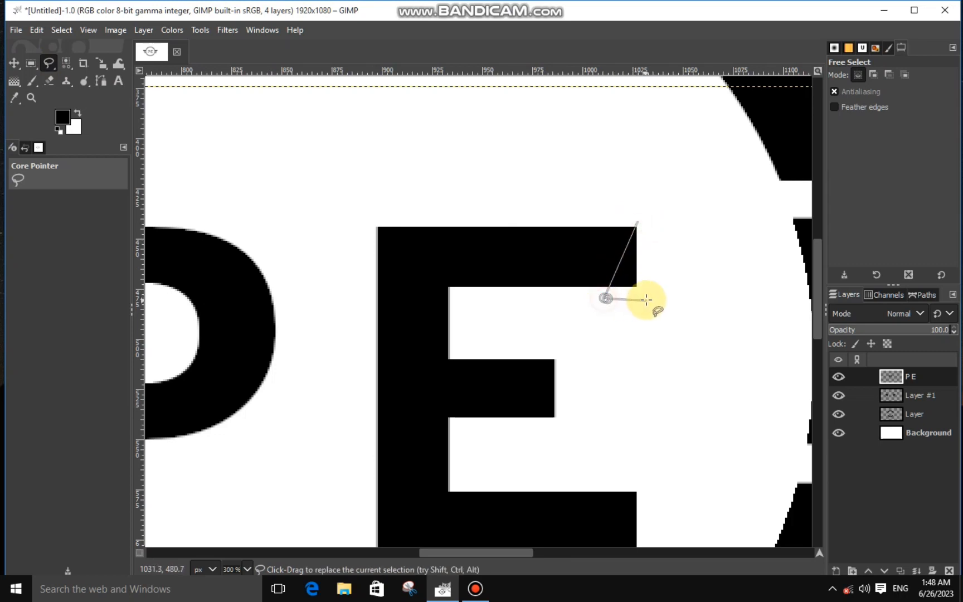
pyautogui.click(647, 299)
pyautogui.click(638, 222)
pyautogui.press('Return')
pyautogui.hotkey('ctrl', 'x')
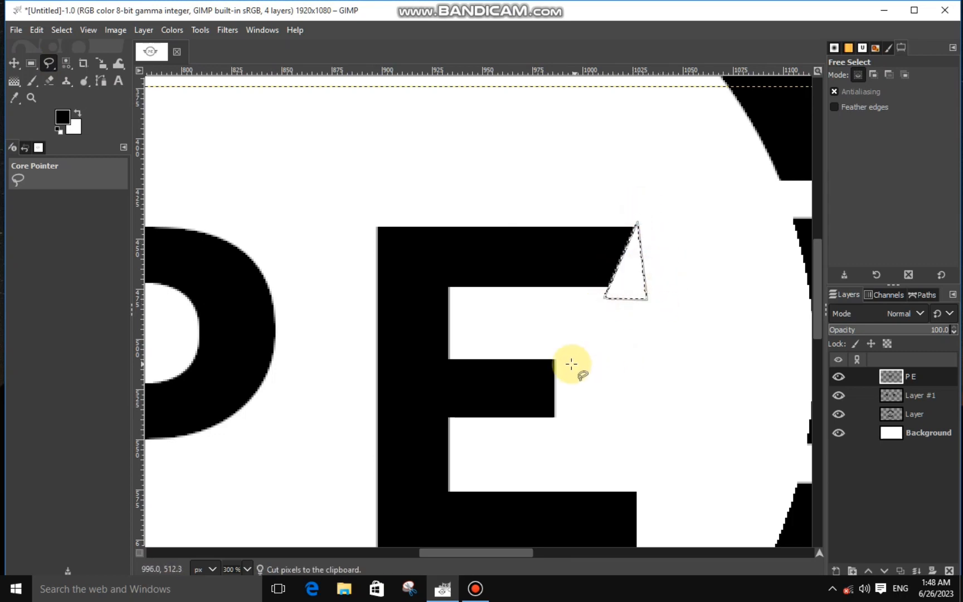
# Slant the right end of the E's middle arm by cutting a matching triangular free selection
pyautogui.click(554, 352)
pyautogui.click(524, 438)
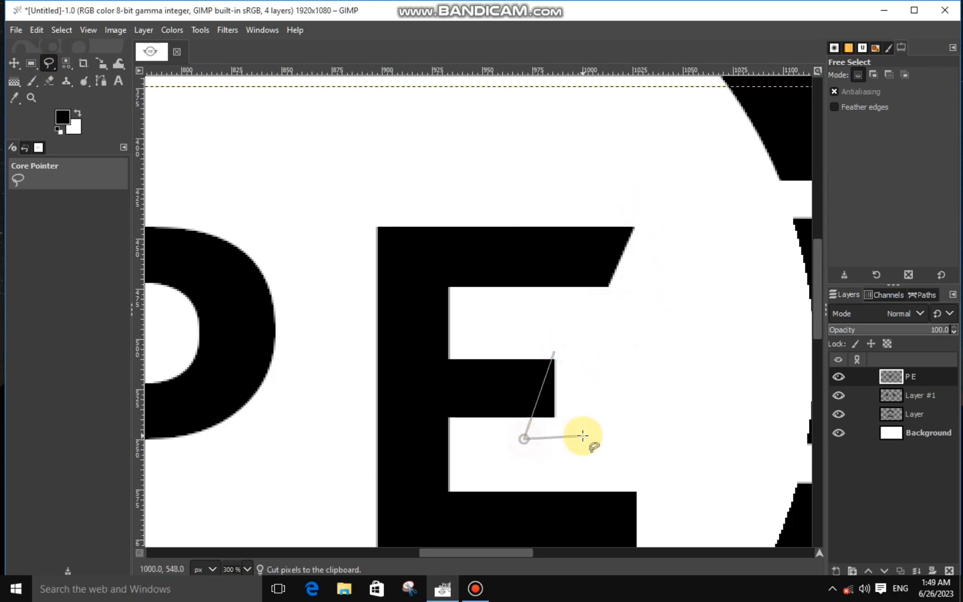
pyautogui.click(584, 435)
pyautogui.click(555, 353)
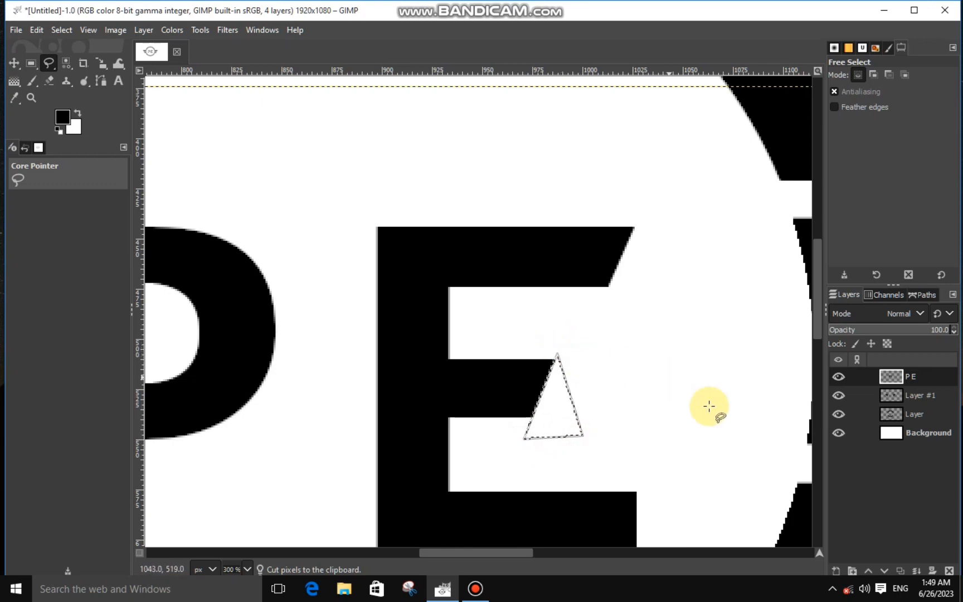
pyautogui.press('Return')
pyautogui.hotkey('ctrl', 'x')
# Slant the right end of the E's bottom arm by cutting a triangular free selection, and clear the selection
pyautogui.scroll(-2, 818, 314)
pyautogui.scroll(-4, 817, 314)
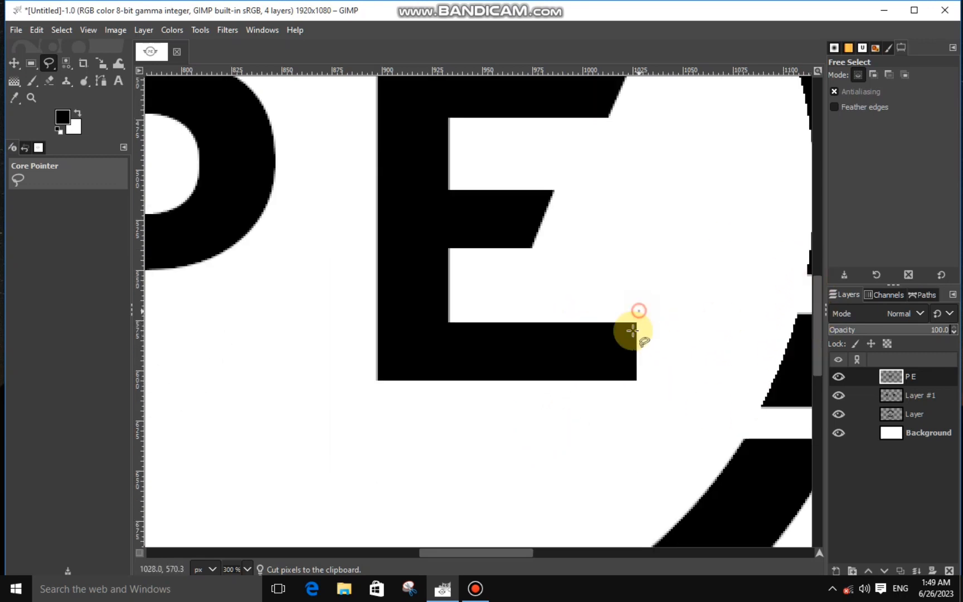
pyautogui.click(643, 305)
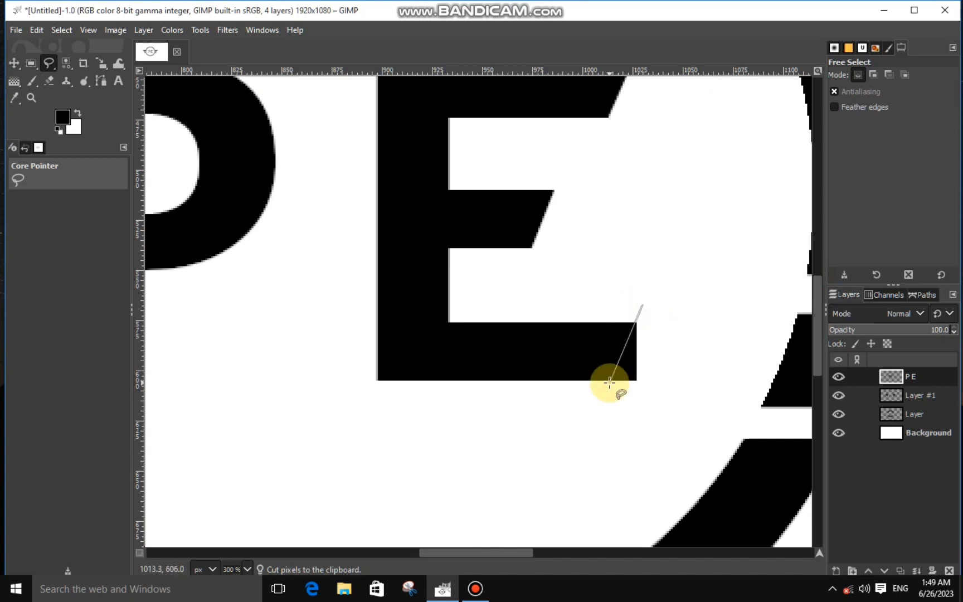
pyautogui.click(599, 405)
pyautogui.click(658, 395)
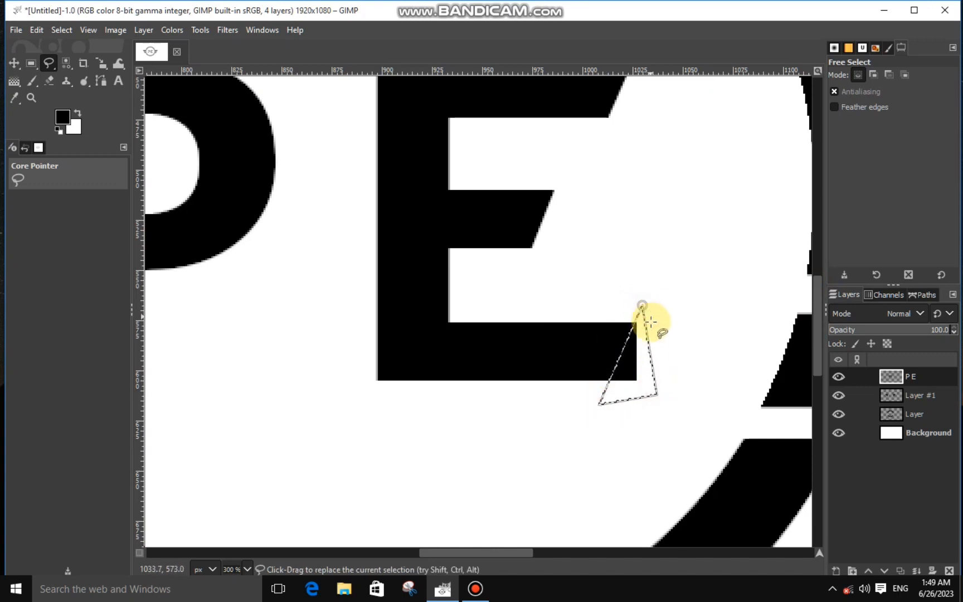
pyautogui.hotkey('ctrl', 'x')
pyautogui.hotkey('ctrl', 'shift', 'a')
pyautogui.scroll(-1, 670, 426)
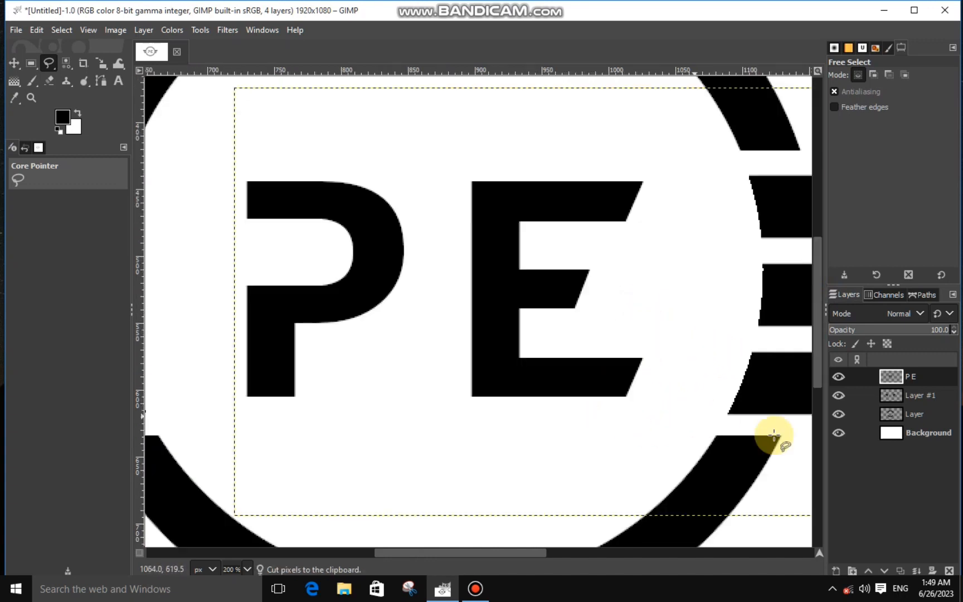
# Add a layer above P E and extend the P's top bar left with a 75 × 28 px rectangle filled with the foreground colour, deselecting it
pyautogui.scroll(-1, 774, 434)
pyautogui.click(836, 570)
pyautogui.click(865, 556)
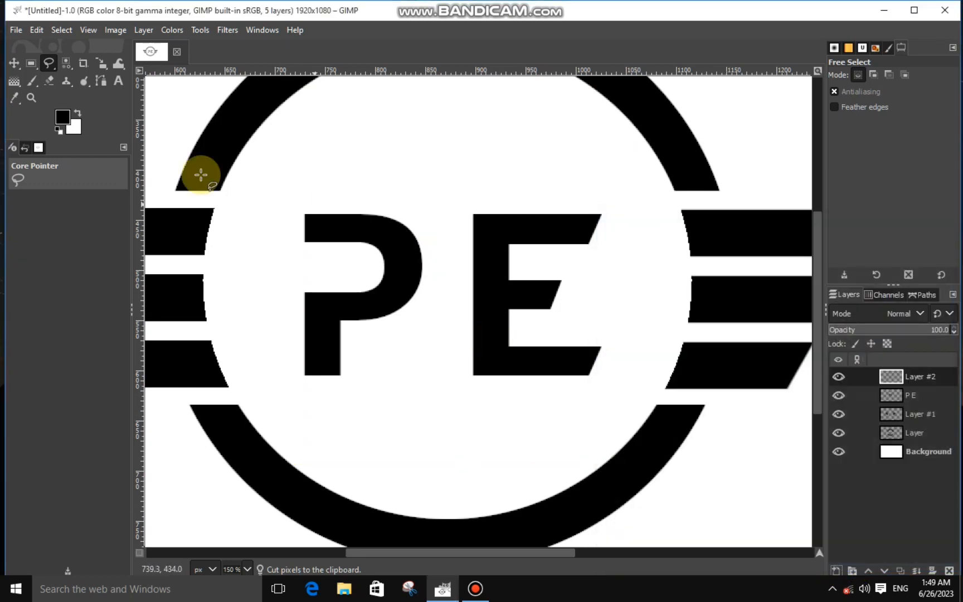
pyautogui.click(31, 63)
pyautogui.moveTo(240, 211); pyautogui.dragTo(314, 244)
pyautogui.scroll(3, 291, 237)
pyautogui.moveTo(277, 189); pyautogui.dragTo(274, 197)
pyautogui.rightClick(292, 239)
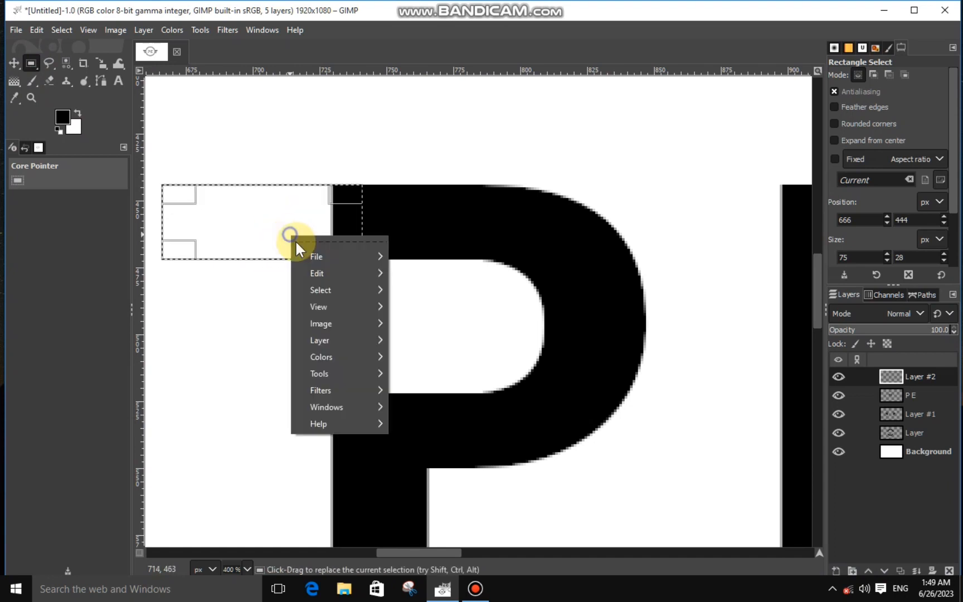
pyautogui.moveTo(311, 269)
pyautogui.click(435, 401)
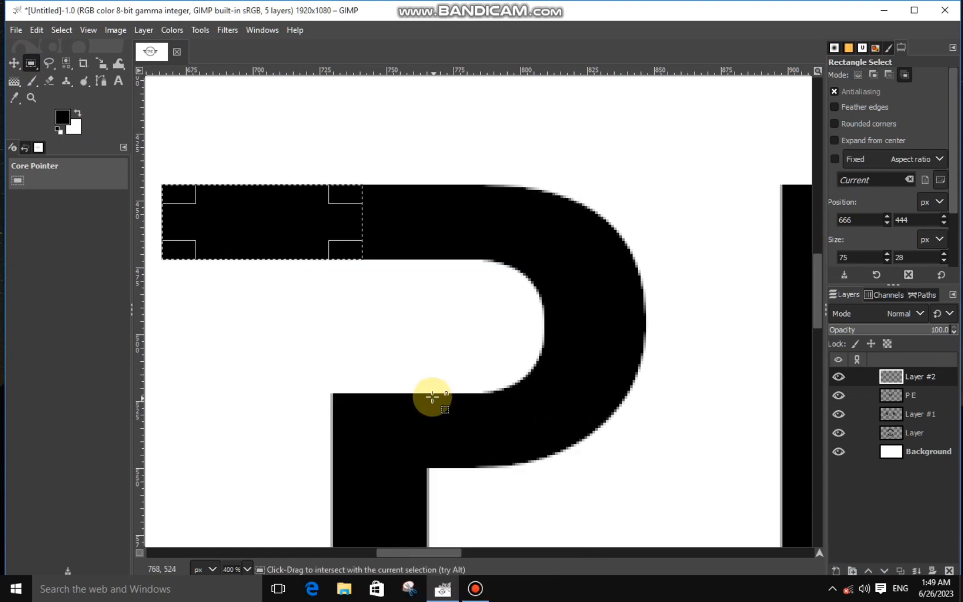
pyautogui.click(430, 400)
# Slant the left end of the P's extended top bar by cutting a triangular free selection from it, and clear the selection
pyautogui.moveTo(424, 551); pyautogui.dragTo(397, 551)
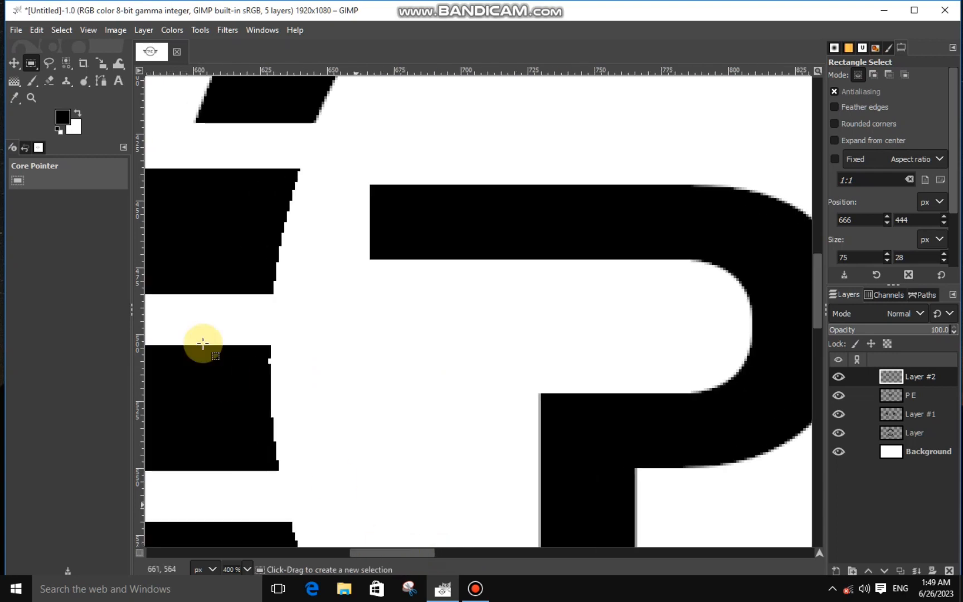
pyautogui.click(49, 63)
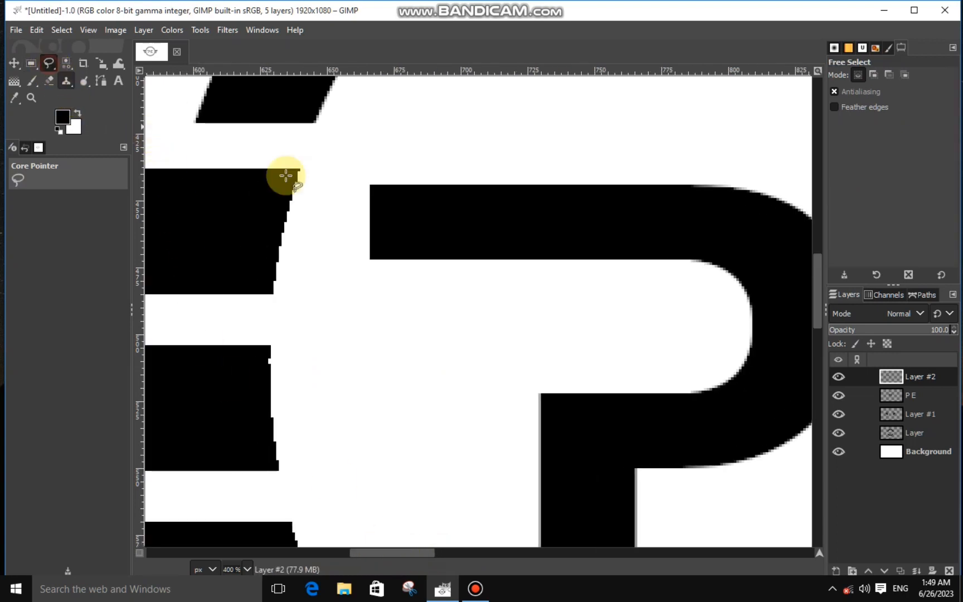
pyautogui.click(425, 178)
pyautogui.click(357, 277)
pyautogui.click(364, 159)
pyautogui.click(425, 180)
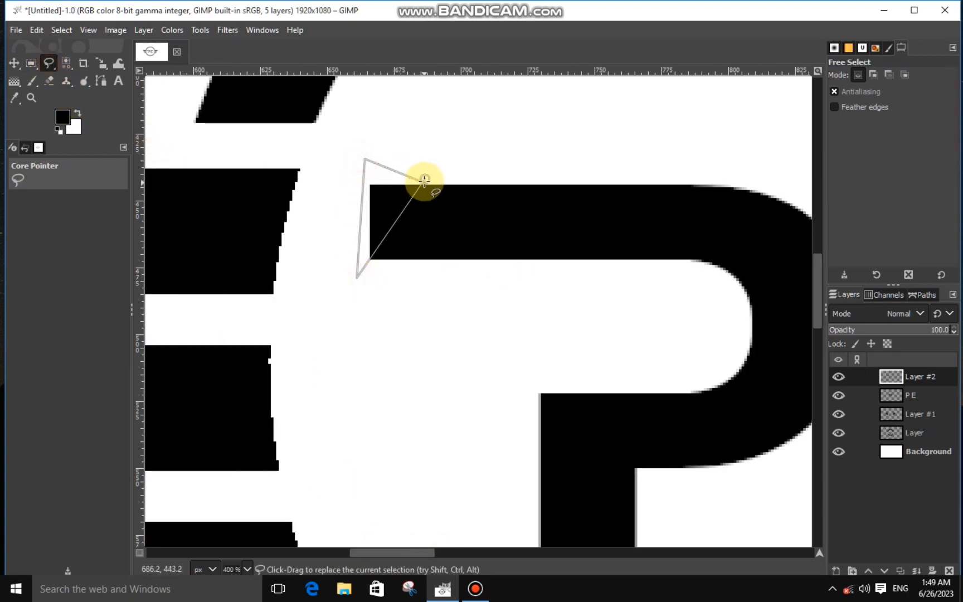
pyautogui.hotkey('ctrl', 'x')
pyautogui.hotkey('ctrl', 'shift', 'a')
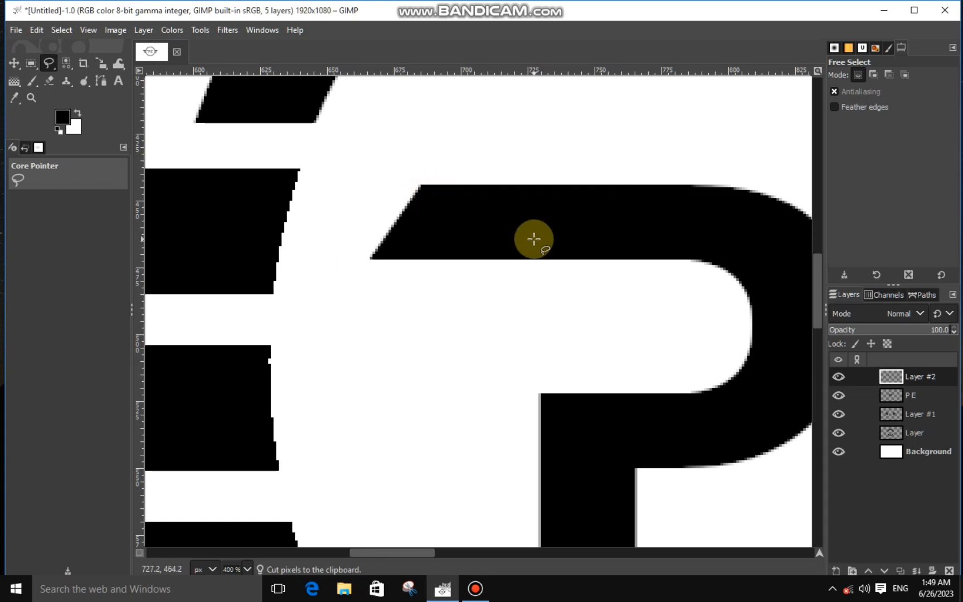
# Add the text "Photo Expert" in Courier at 62 px inside a text box of about 852 × 224 px at the ring's lower edge
pyautogui.scroll(-6, 535, 239)
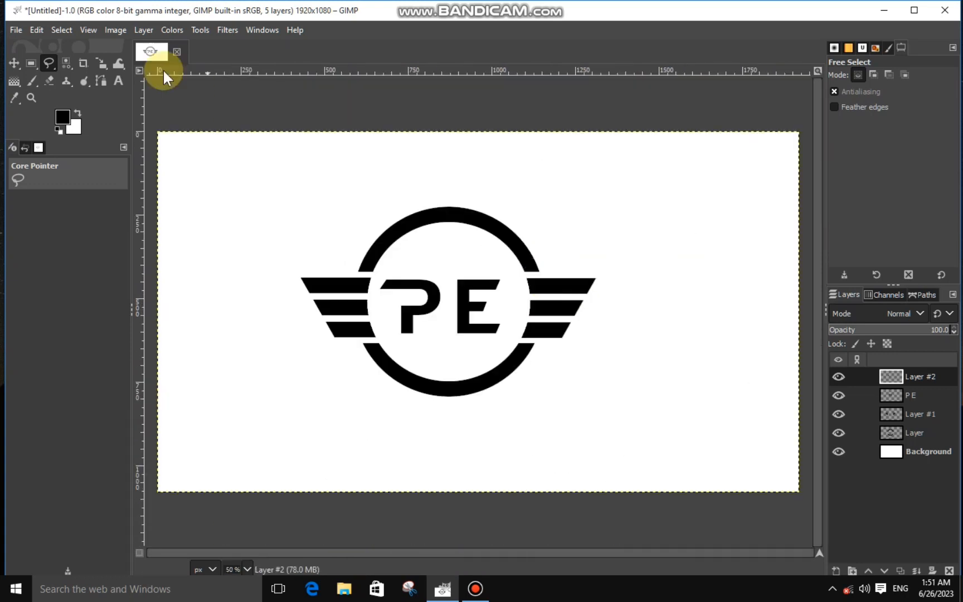
pyautogui.click(119, 79)
pyautogui.click(840, 79)
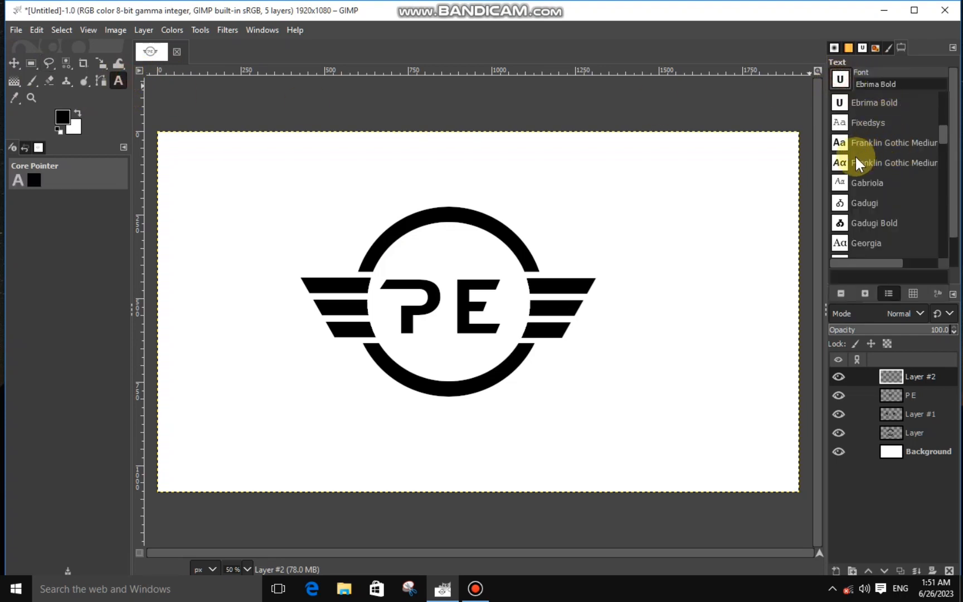
pyautogui.scroll(-5, 947, 123)
pyautogui.scroll(10, 946, 125)
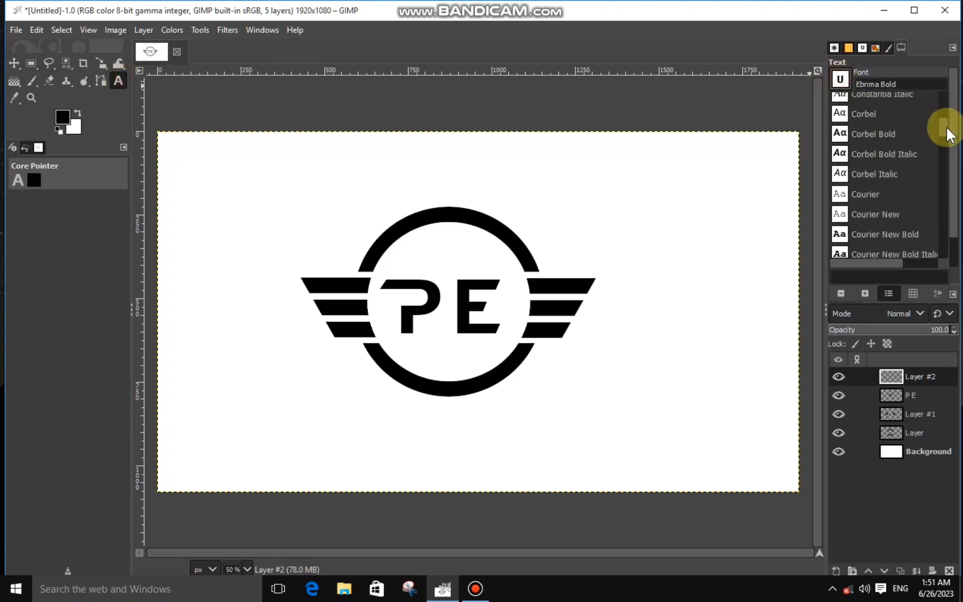
pyautogui.click(866, 194)
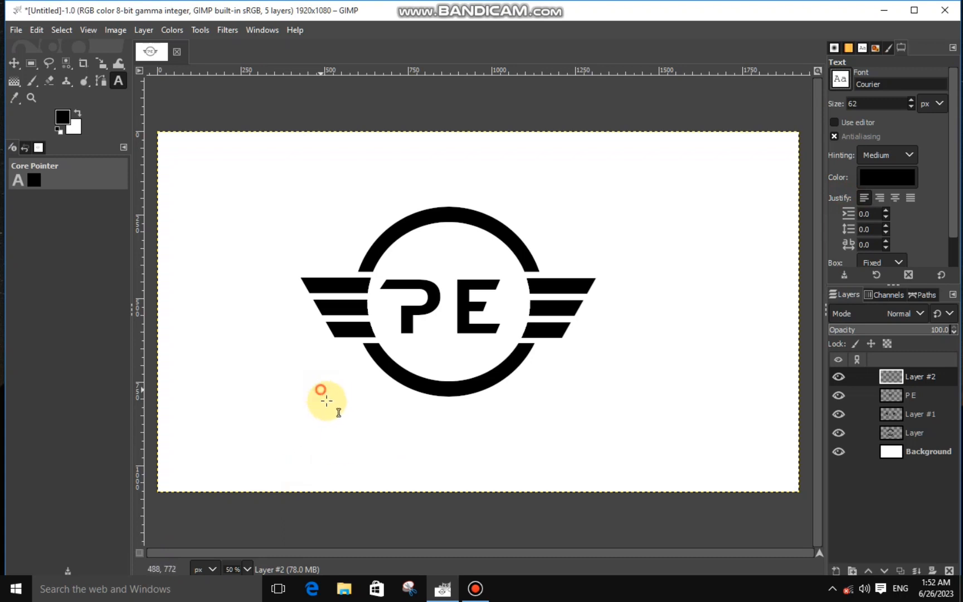
pyautogui.moveTo(321, 390); pyautogui.dragTo(604, 463)
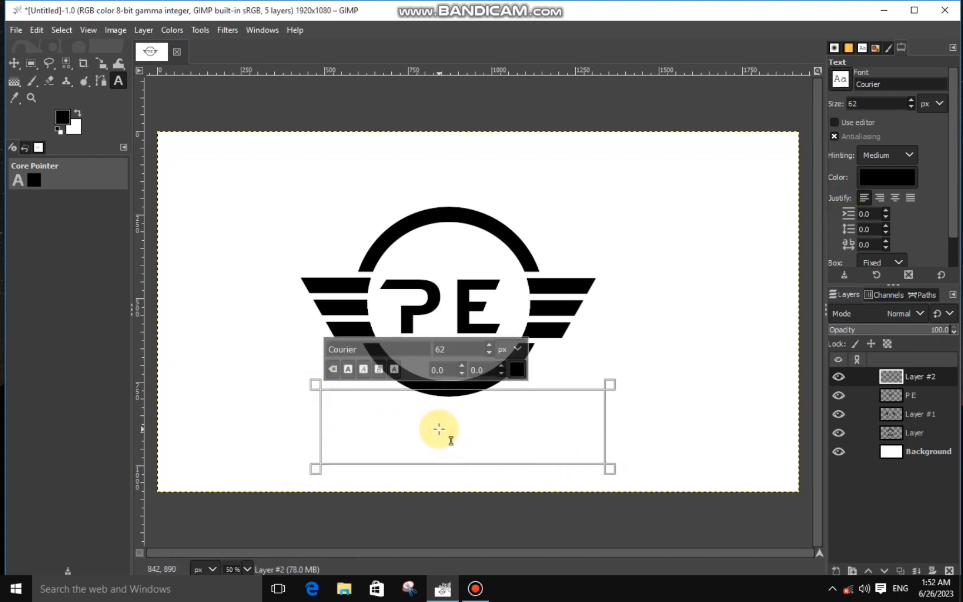
pyautogui.write('PHO')
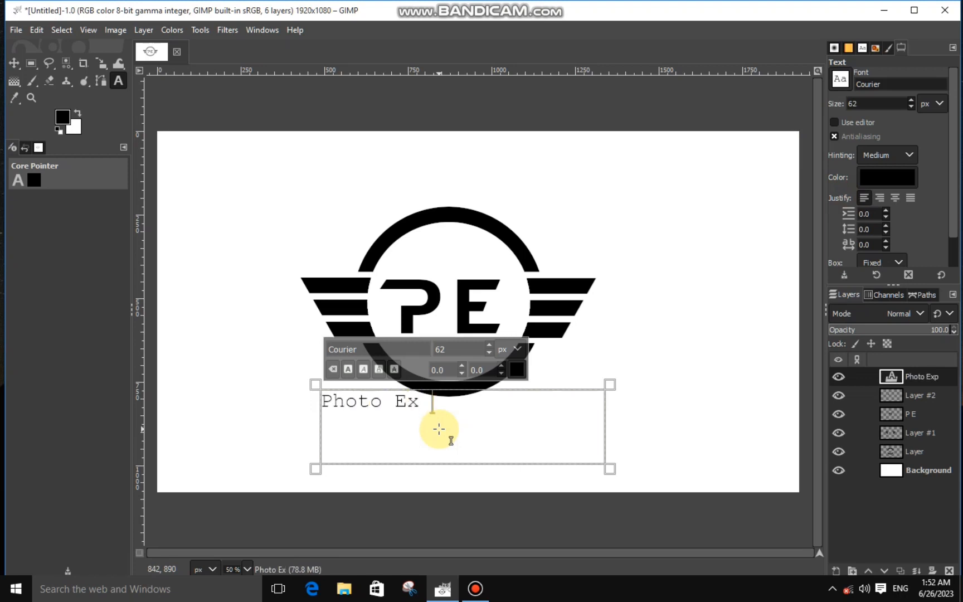
# Set the whole "Photo Expert" text to bold, 63 px in size, with its letter spacing widened to 24.0
pyautogui.moveTo(470, 411); pyautogui.dragTo(320, 424)
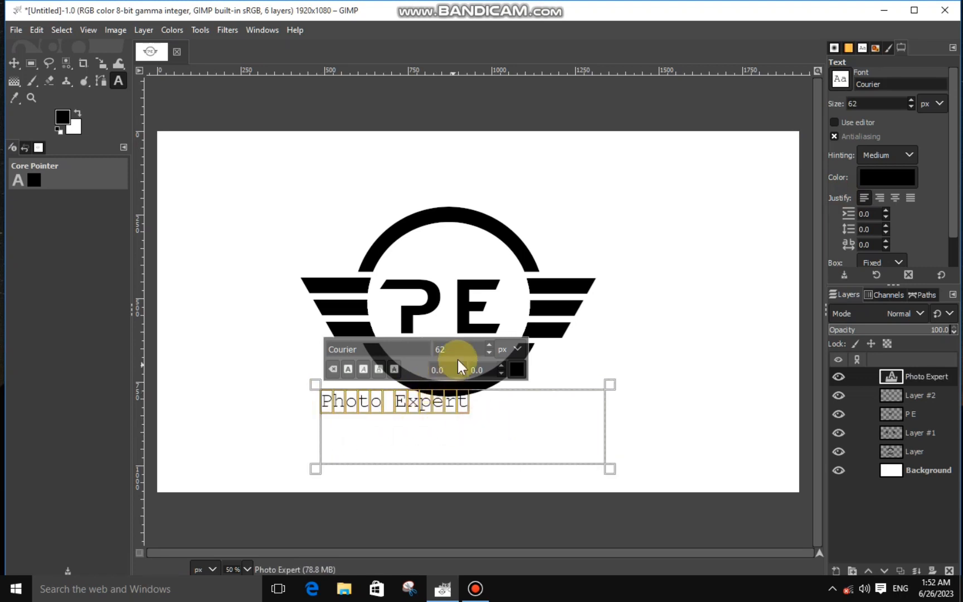
pyautogui.click(488, 346)
pyautogui.scroll(17, 500, 368)
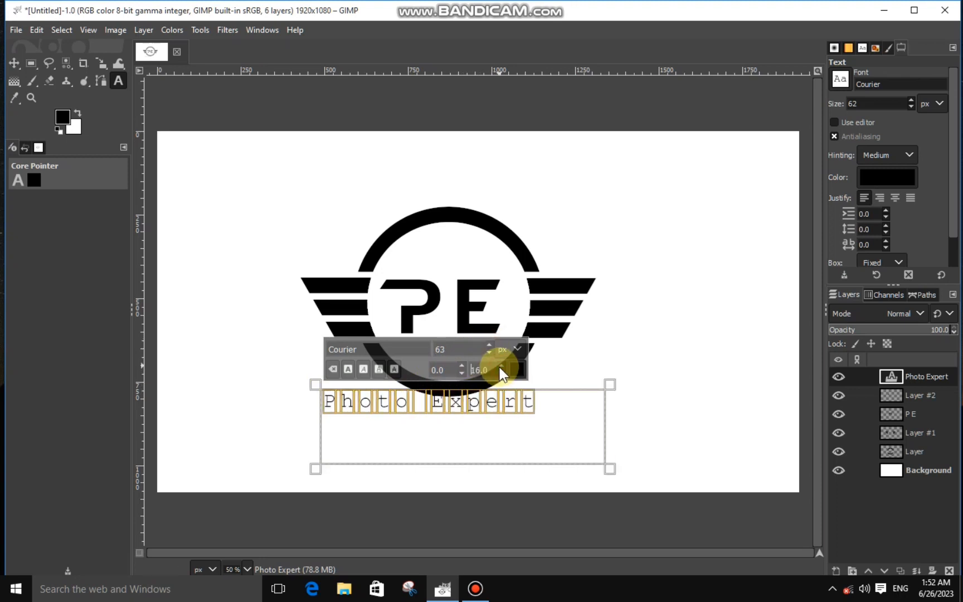
pyautogui.scroll(2, 500, 369)
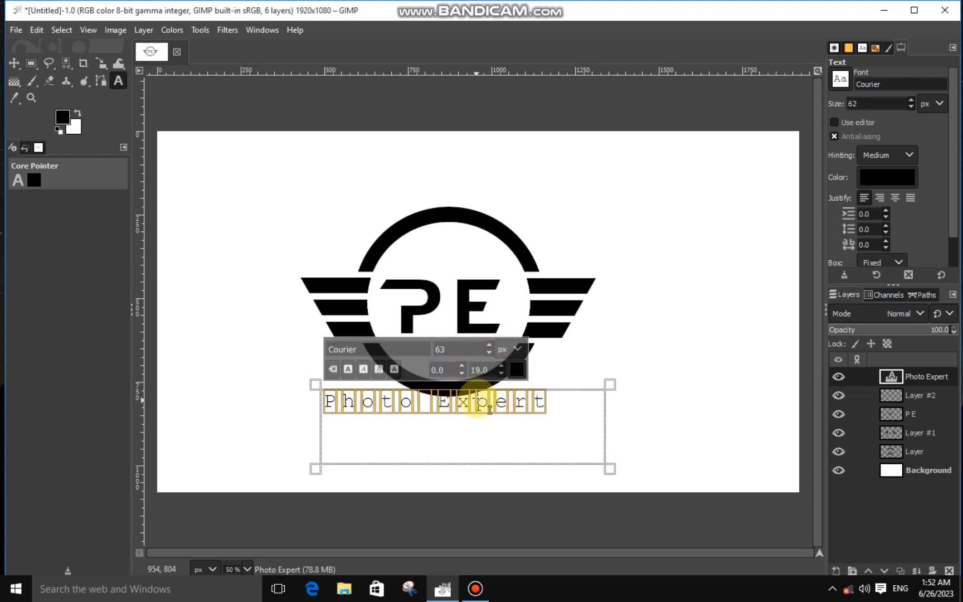
pyautogui.scroll(5, 496, 370)
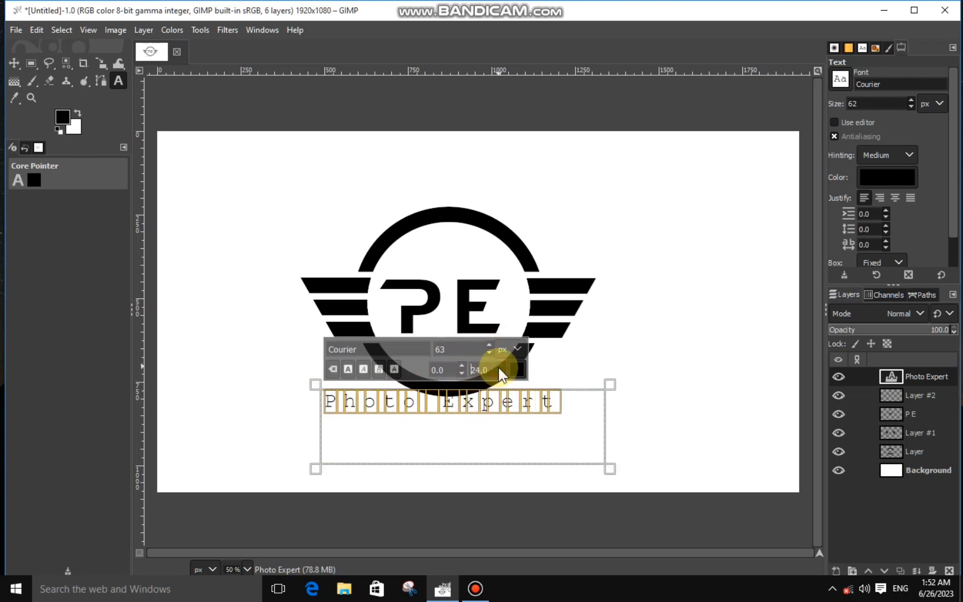
# Shift the Photo Expert text slightly down and right with the Scale tool so it sits clear below the ring, keeping its size
pyautogui.click(101, 63)
pyautogui.click(352, 405)
pyautogui.moveTo(457, 426); pyautogui.dragTo(466, 441)
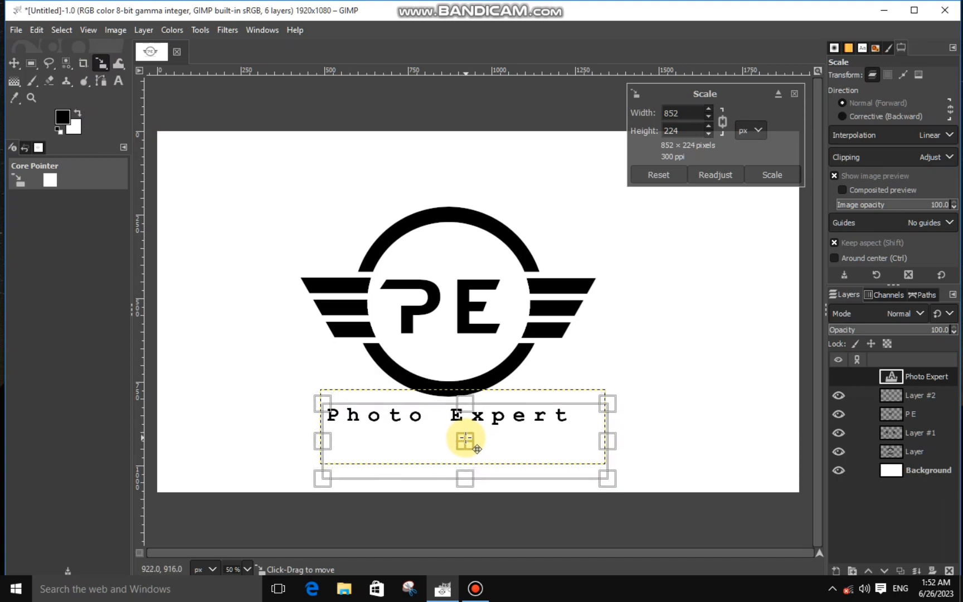
pyautogui.click(770, 174)
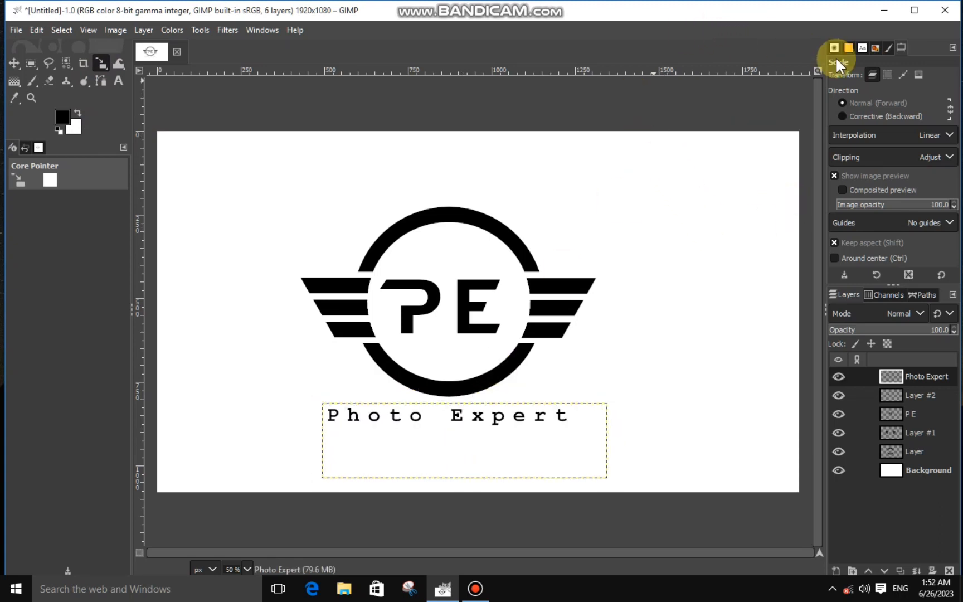
# Identify Layer #1 as the wings' layer by toggling its visibility, and select all the black wing bars by colour
pyautogui.click(909, 468)
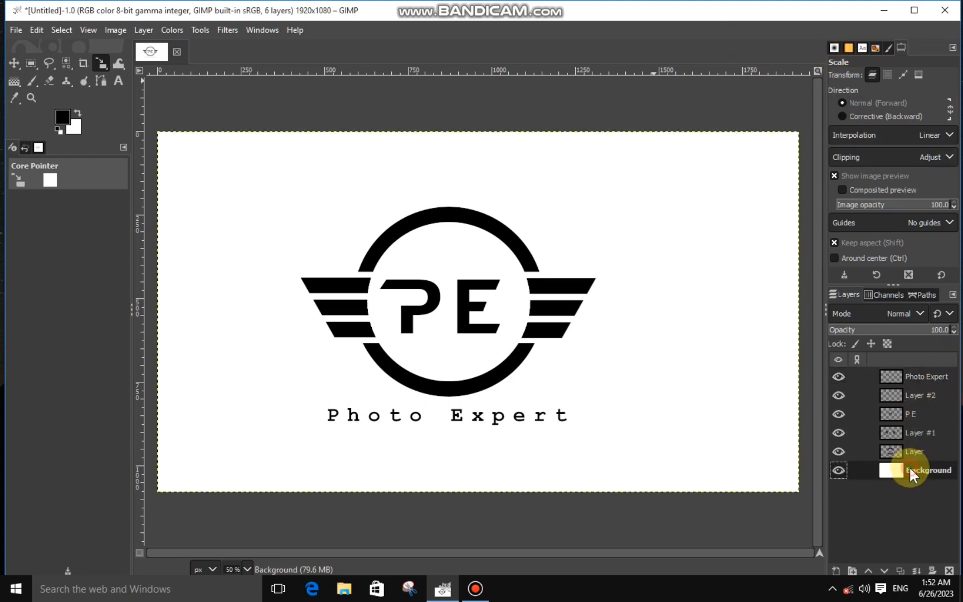
pyautogui.click(912, 377)
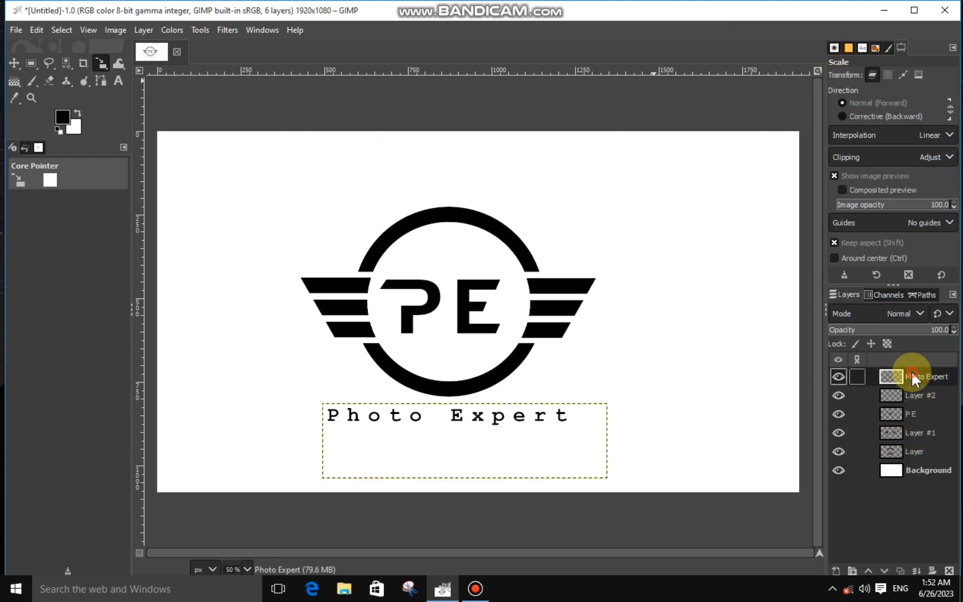
pyautogui.click(904, 433)
pyautogui.click(833, 432)
pyautogui.click(833, 431)
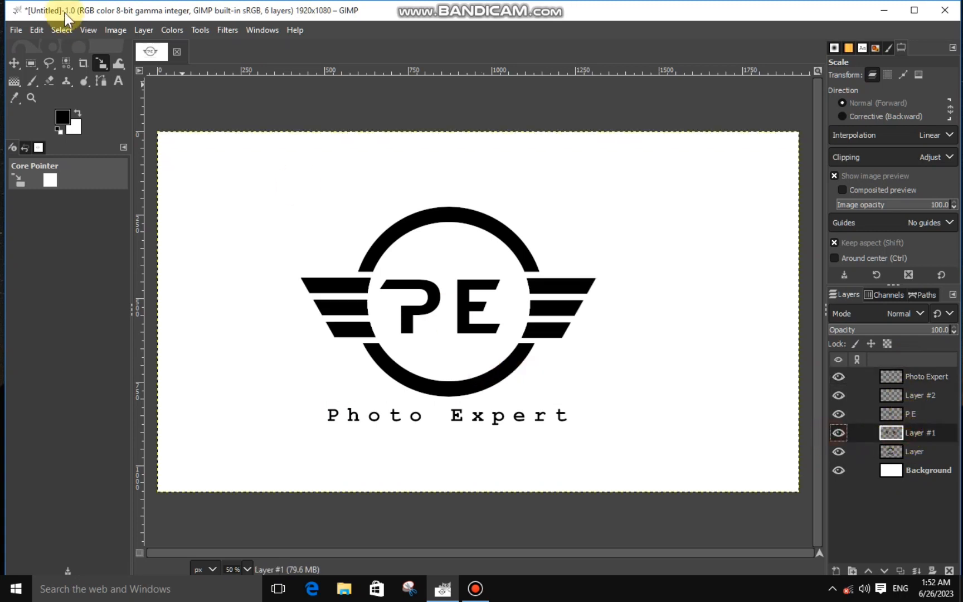
pyautogui.click(66, 63)
pyautogui.click(327, 286)
# Set the foreground colour to blue 0b3dc6 and fill the selected wing bars with it
pyautogui.click(62, 117)
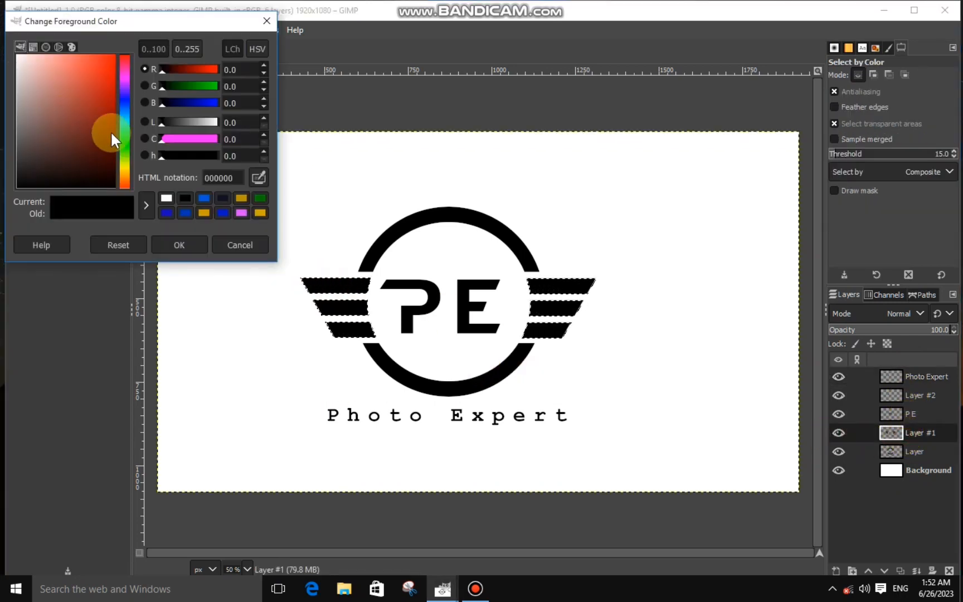
pyautogui.click(121, 101)
pyautogui.click(109, 85)
pyautogui.rightClick(330, 298)
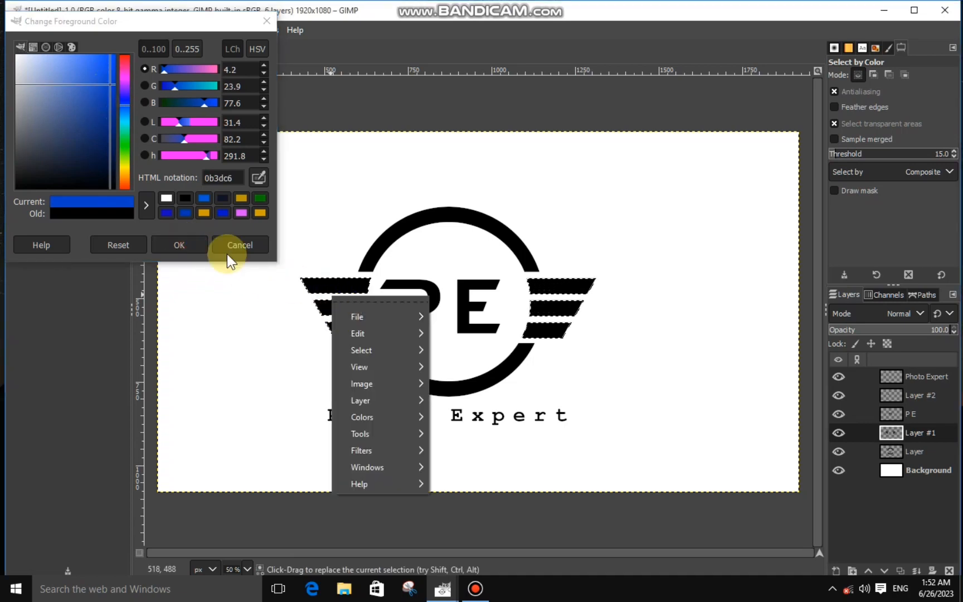
pyautogui.click(186, 244)
pyautogui.rightClick(321, 303)
pyautogui.moveTo(362, 338)
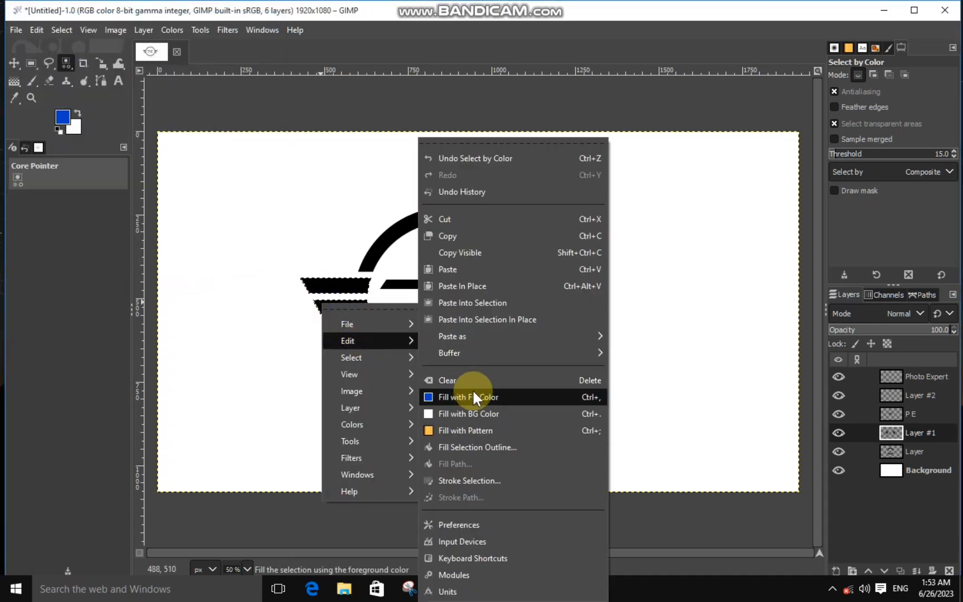
pyautogui.click(473, 396)
# Select the black lettering by colour on the Photo Expert layer, fill it with the blue foreground colour, and deselect, ending on the Background layer
pyautogui.click(894, 377)
pyautogui.hotkey('ctrl', 'shift', 'a')
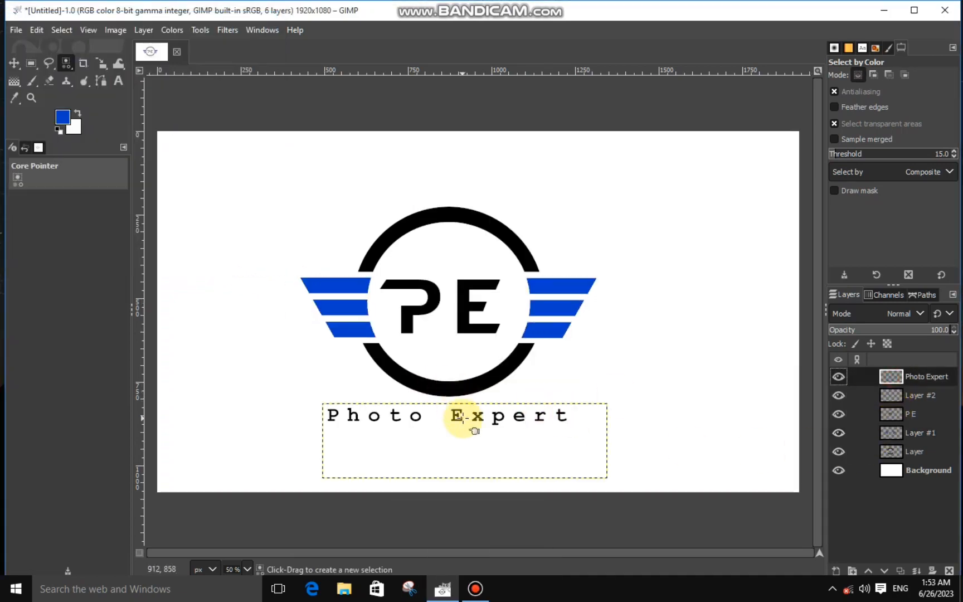
pyautogui.click(456, 416)
pyautogui.rightClick(456, 419)
pyautogui.moveTo(499, 258)
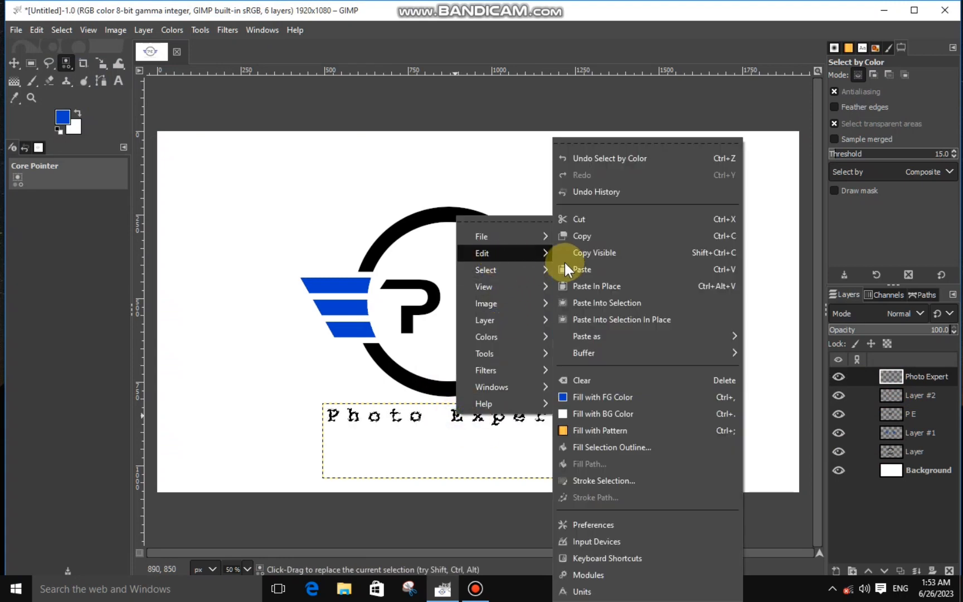
pyautogui.click(575, 398)
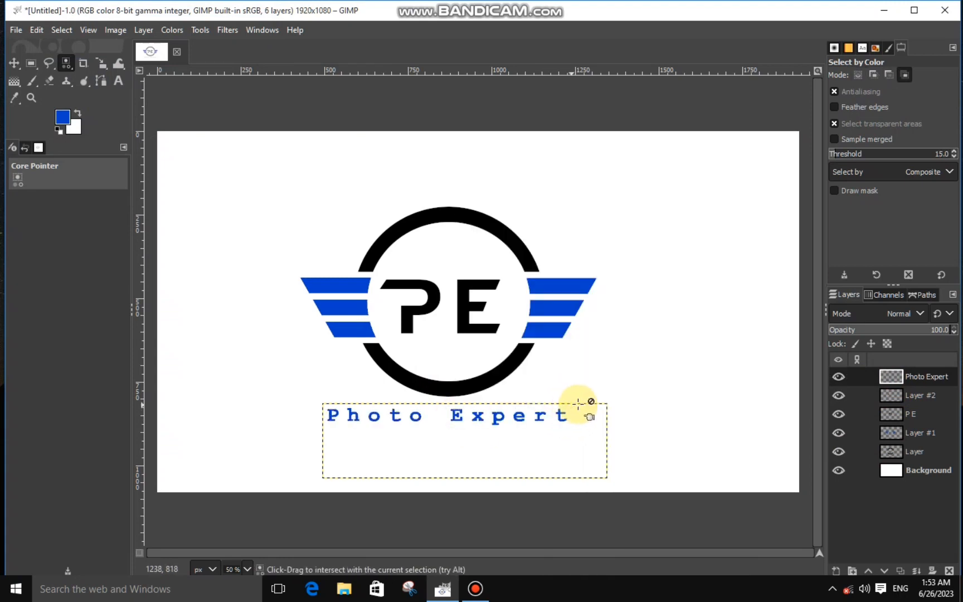
pyautogui.hotkey('ctrl', 'shift', 'a')
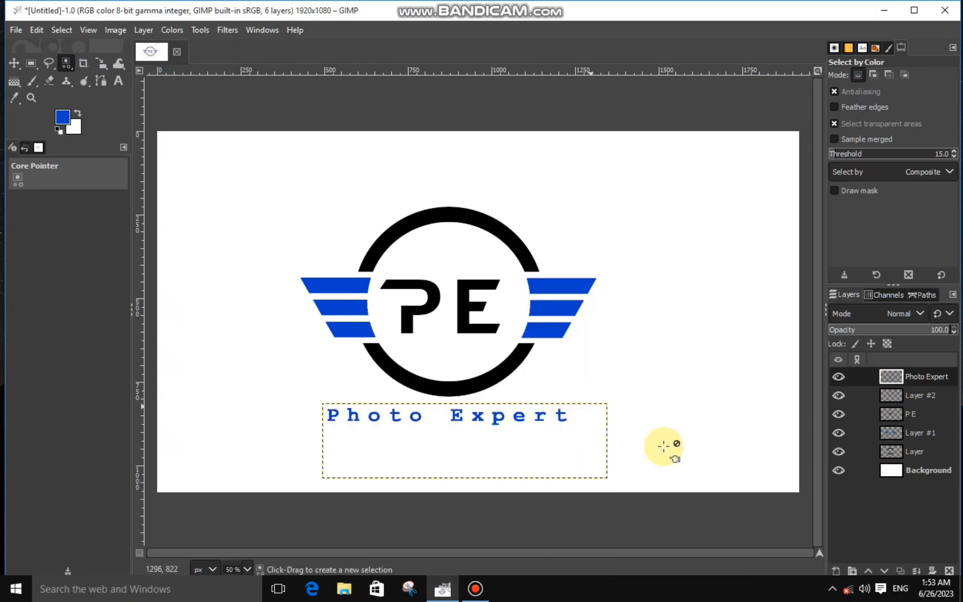
pyautogui.click(901, 473)
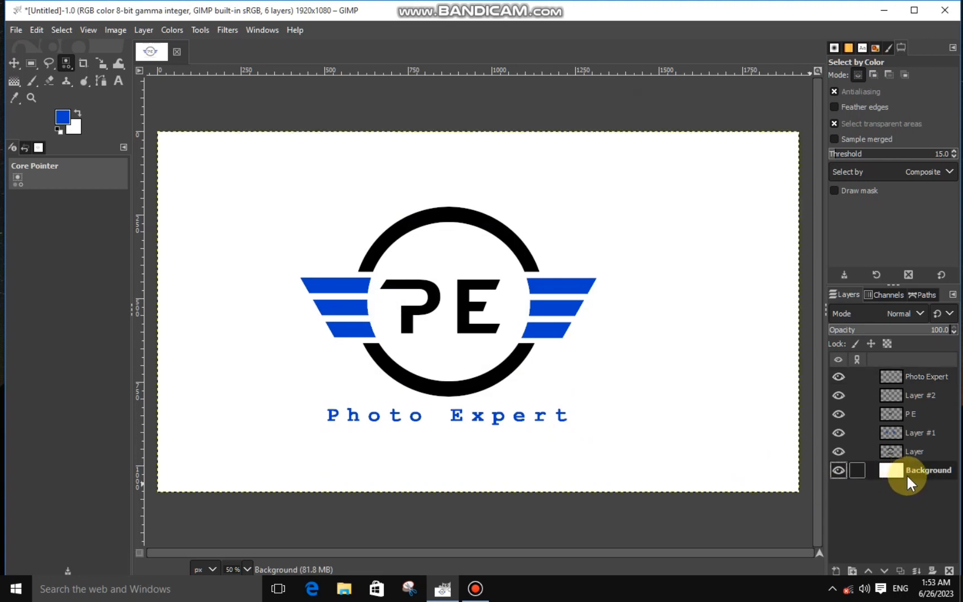